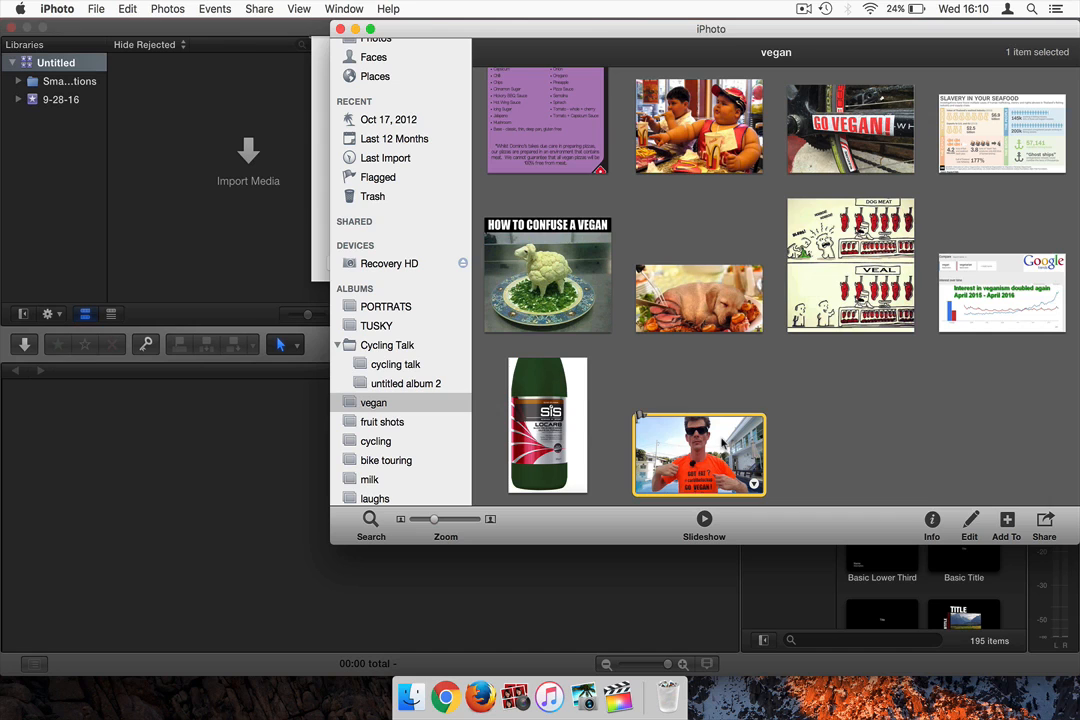
# Show the selected video's information in iPhoto, and set the new Final Cut Pro project's format to Custom
pyautogui.click(933, 521)
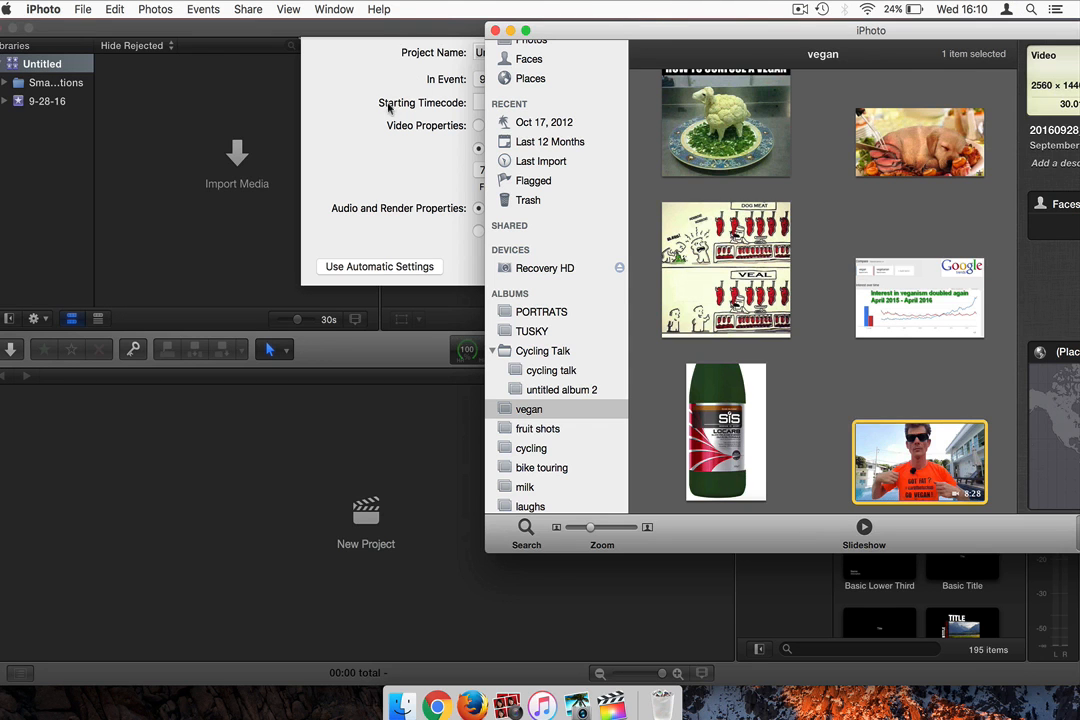
pyautogui.click(353, 137)
pyautogui.click(548, 171)
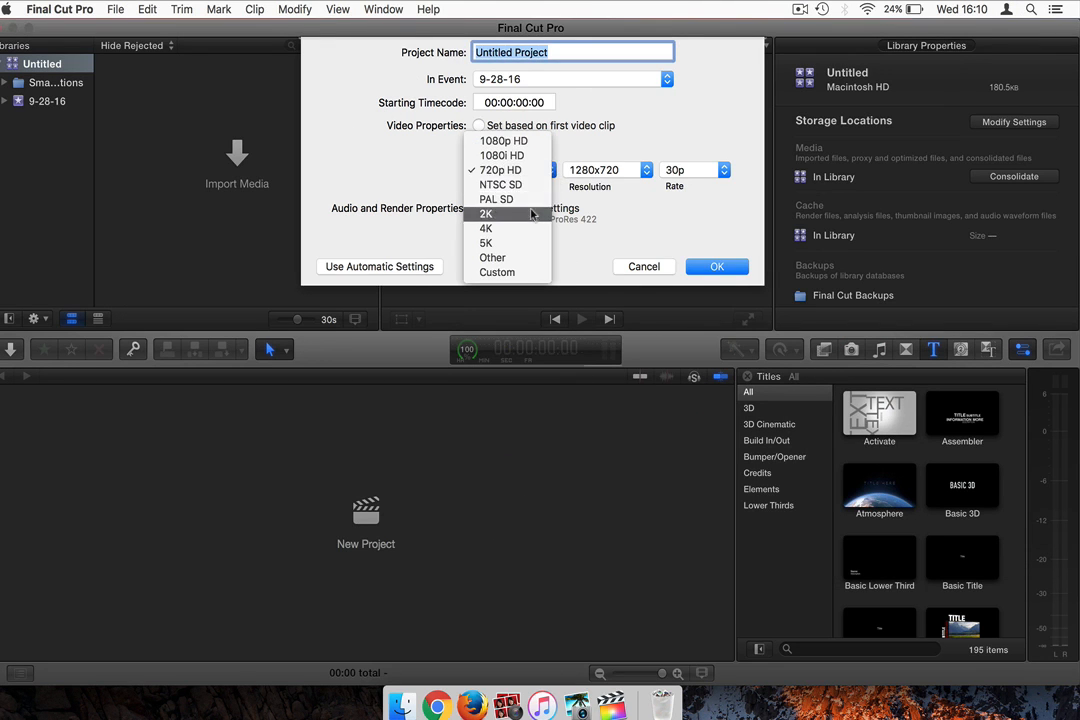
pyautogui.click(524, 273)
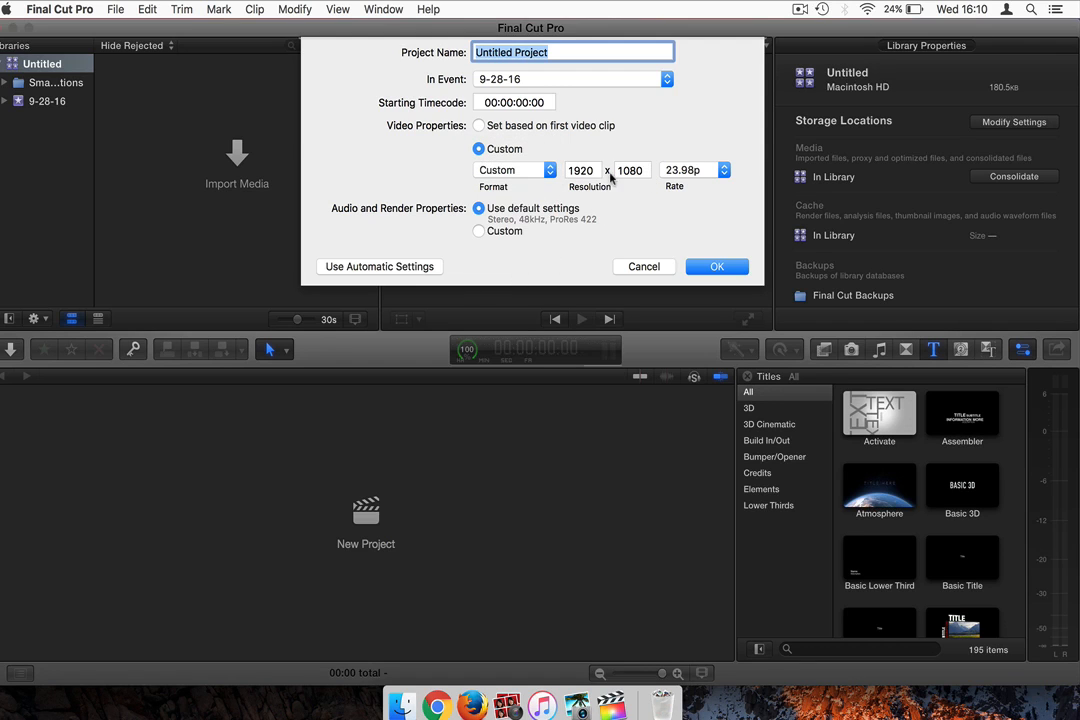
# Set the project's resolution to 2560 x 1440, rechecking the clip's dimensions in iPhoto
pyautogui.doubleClick(596, 168)
pyautogui.press('BackSpace')
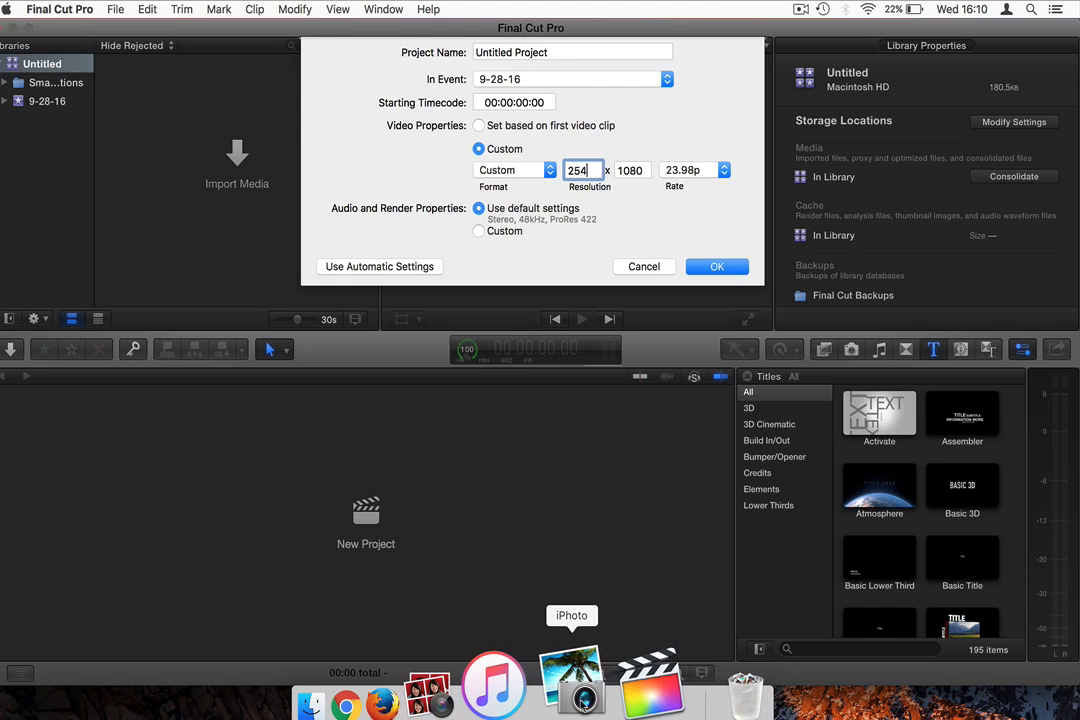
pyautogui.click(574, 692)
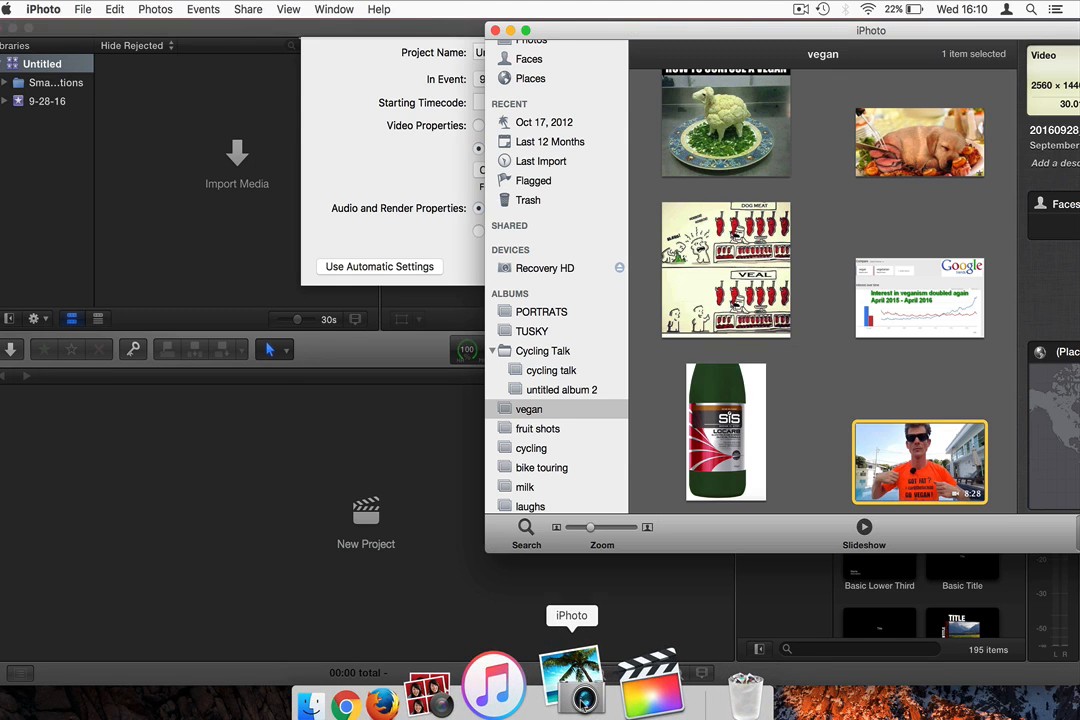
pyautogui.click(449, 299)
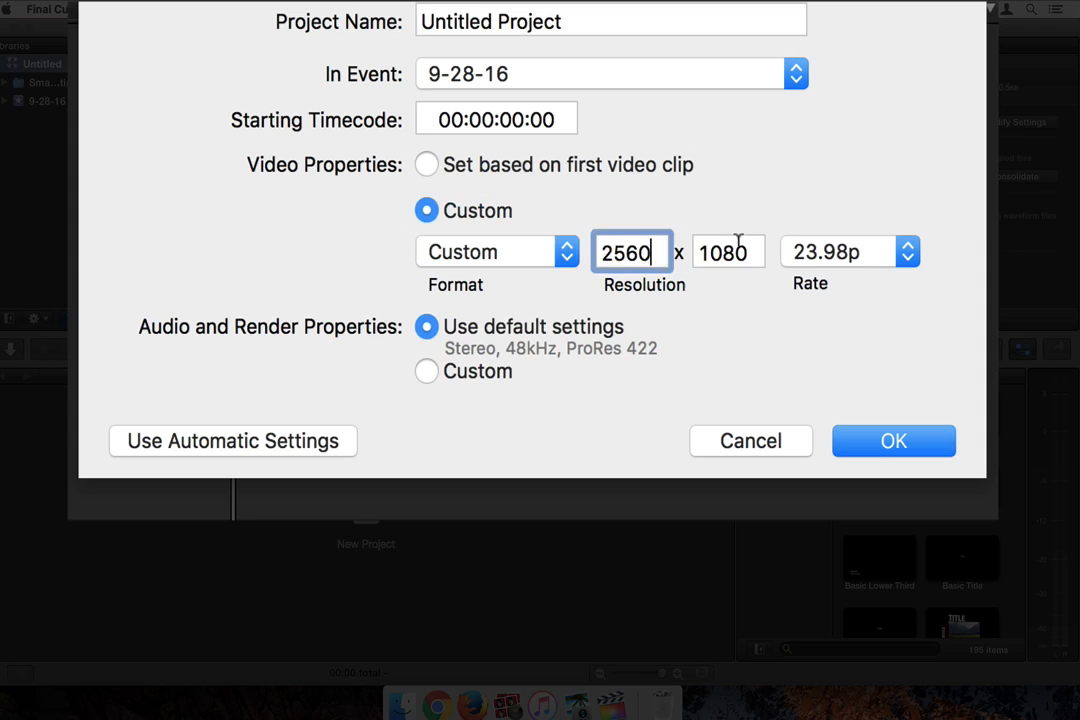
pyautogui.doubleClick(637, 166)
pyautogui.write('1')
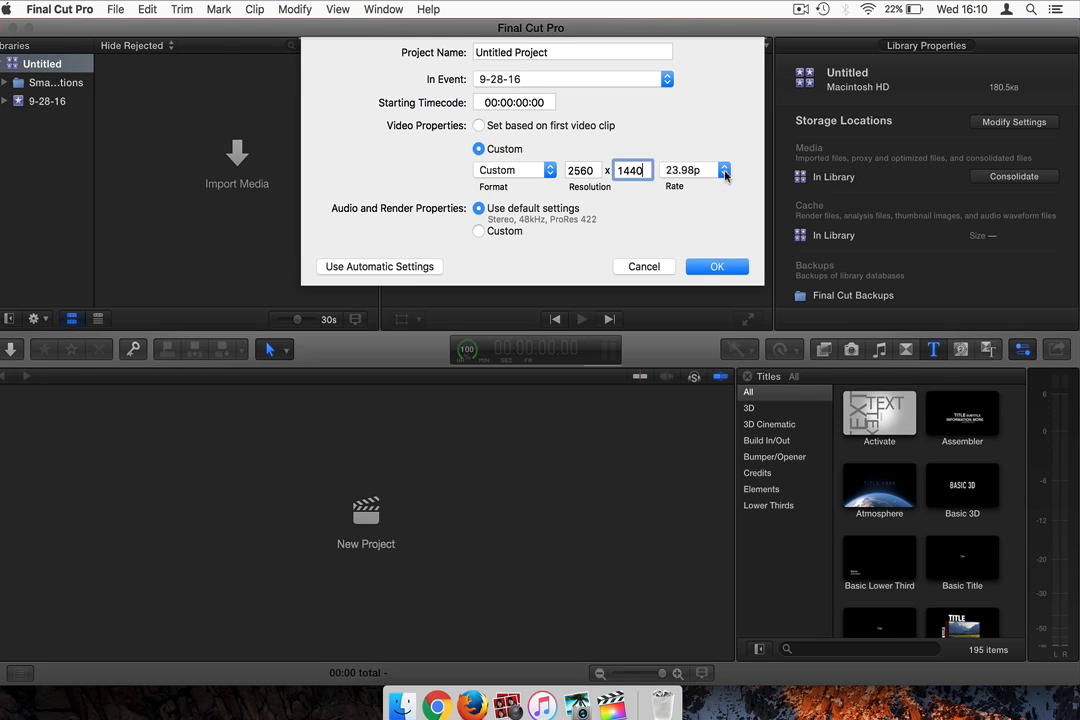
# Set the frame rate to 30p and create the project with these custom video properties
pyautogui.click(905, 252)
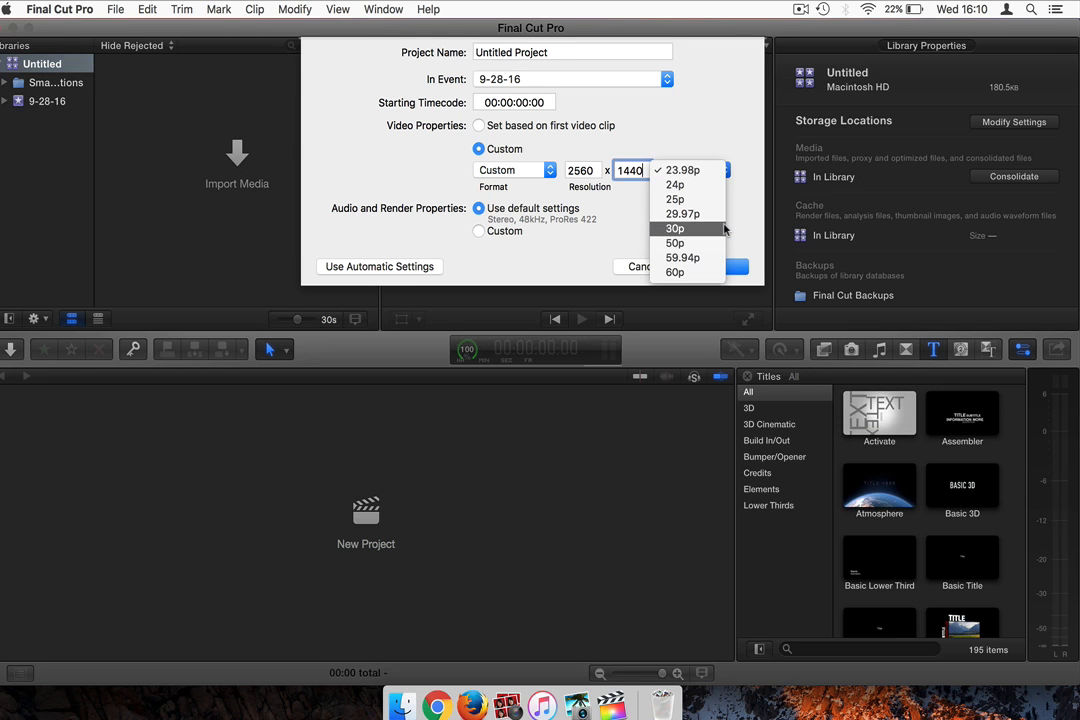
pyautogui.click(724, 229)
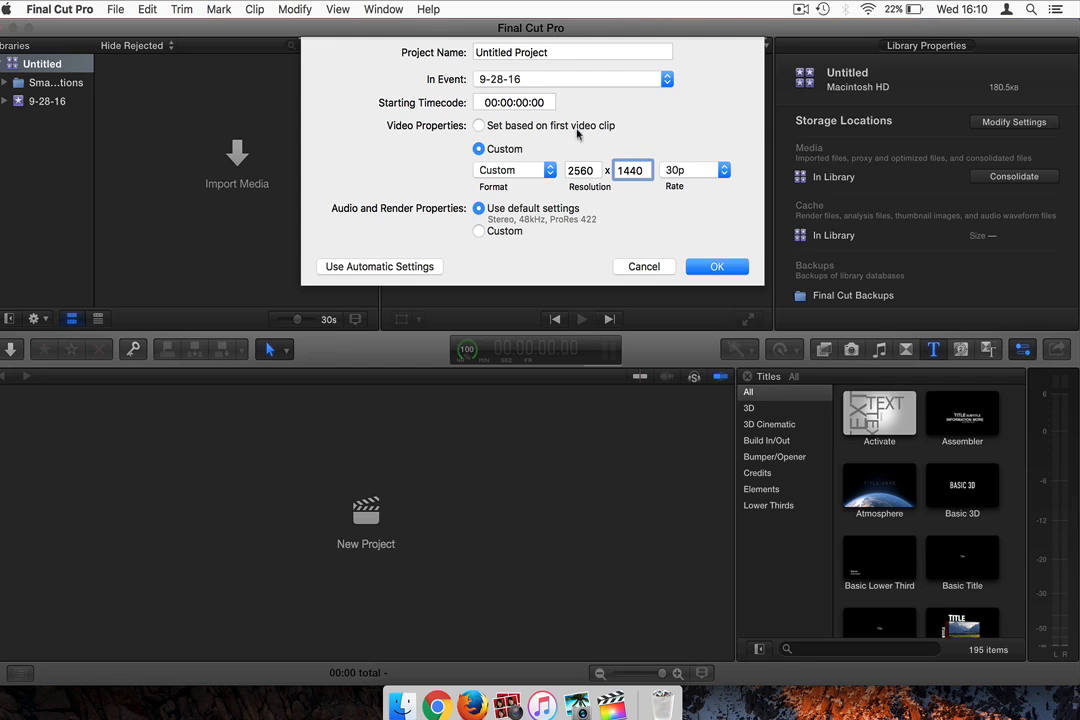
pyautogui.click(716, 268)
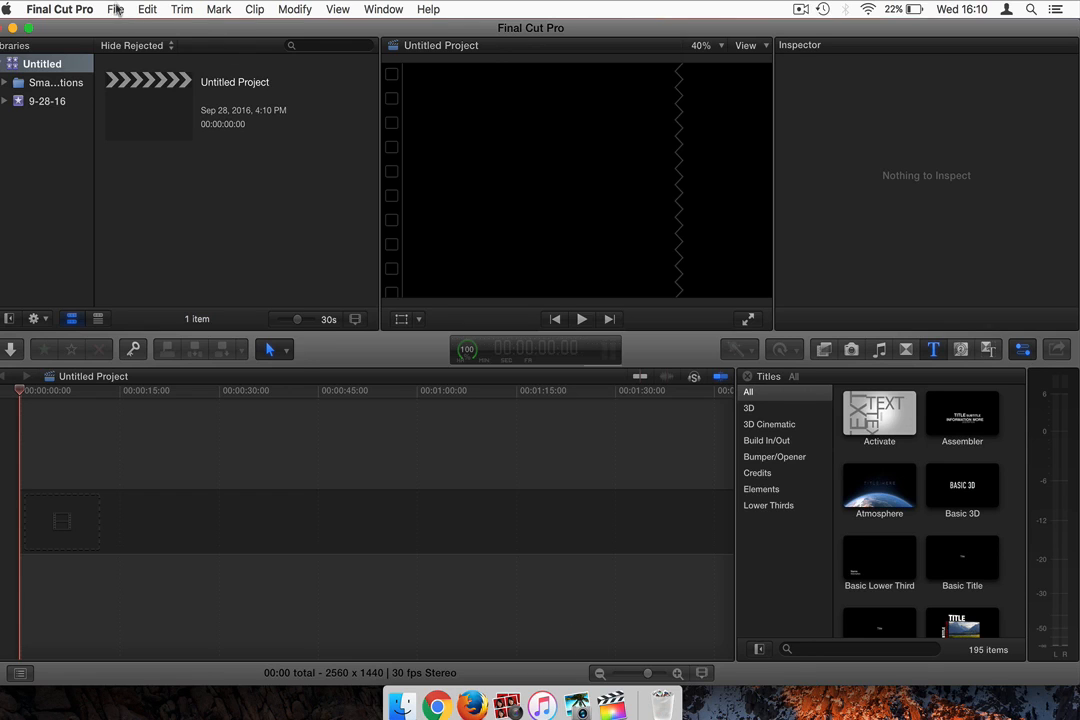
pyautogui.click(116, 9)
pyautogui.moveTo(127, 28)
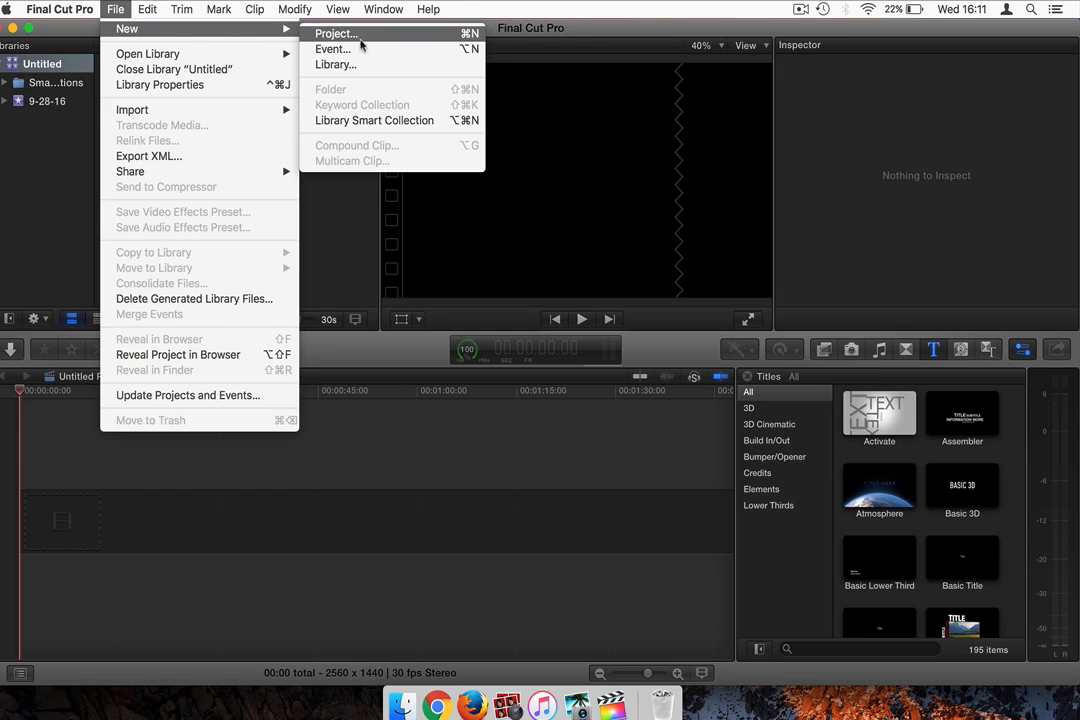
pyautogui.click(80, 164)
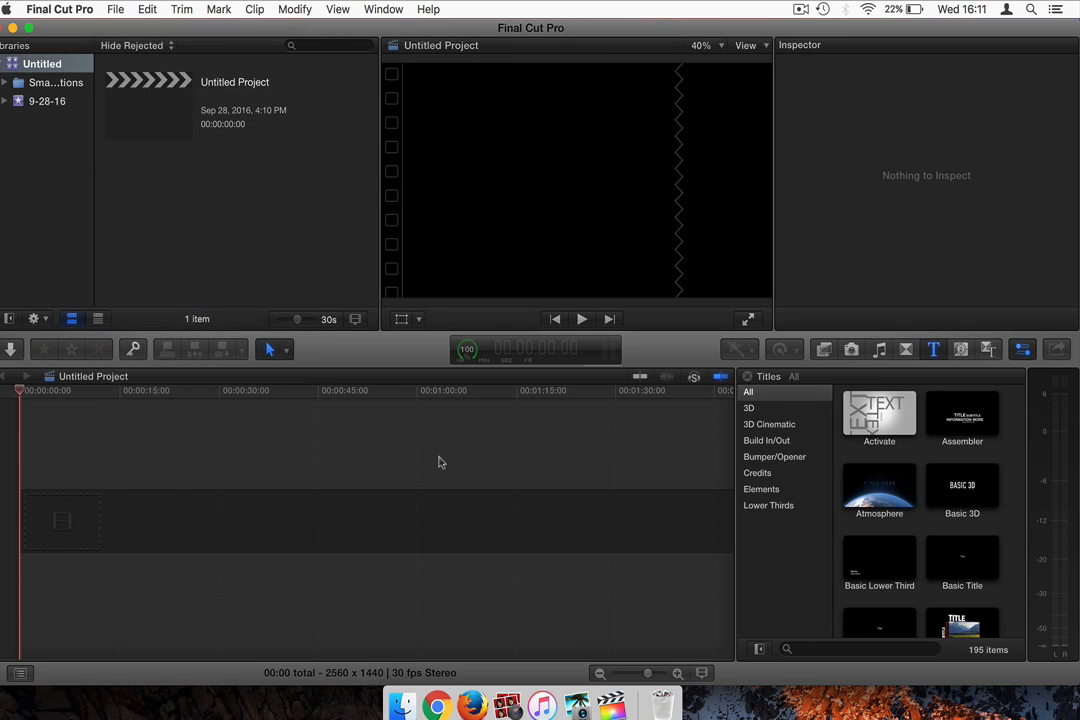
# Add the selected video from iPhoto's vegan album to the Final Cut Pro timeline, close the iPhoto window and briefly play the clip's opening
pyautogui.click(581, 665)
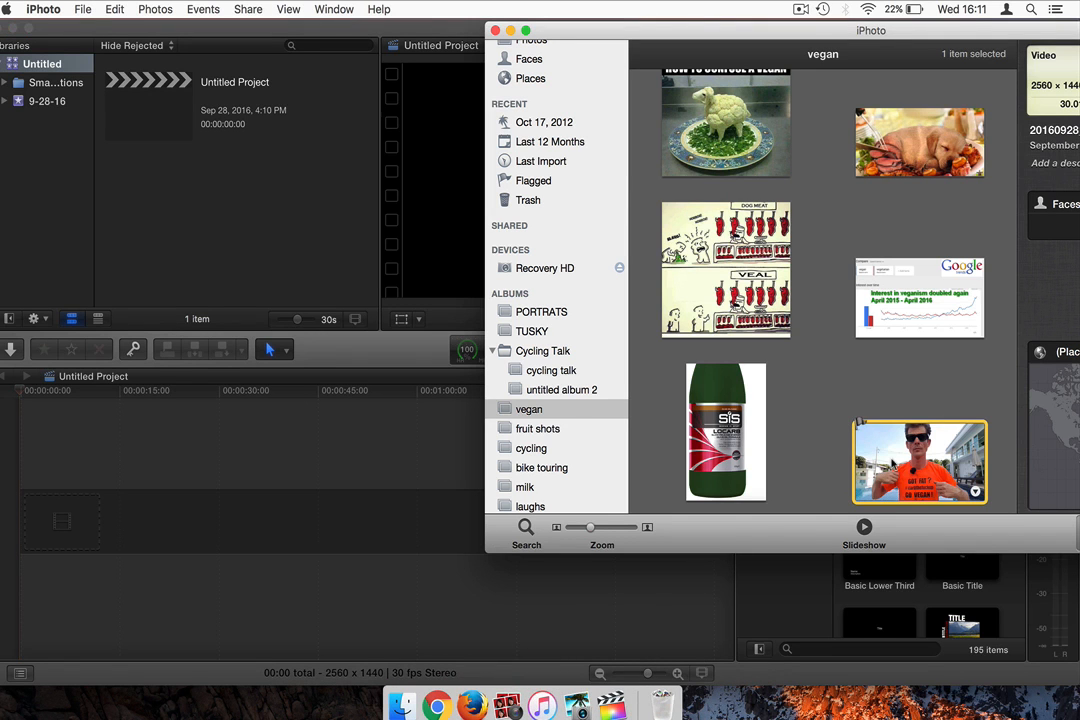
pyautogui.moveTo(920, 460); pyautogui.dragTo(337, 478)
pyautogui.moveTo(206, 493); pyautogui.dragTo(206, 494)
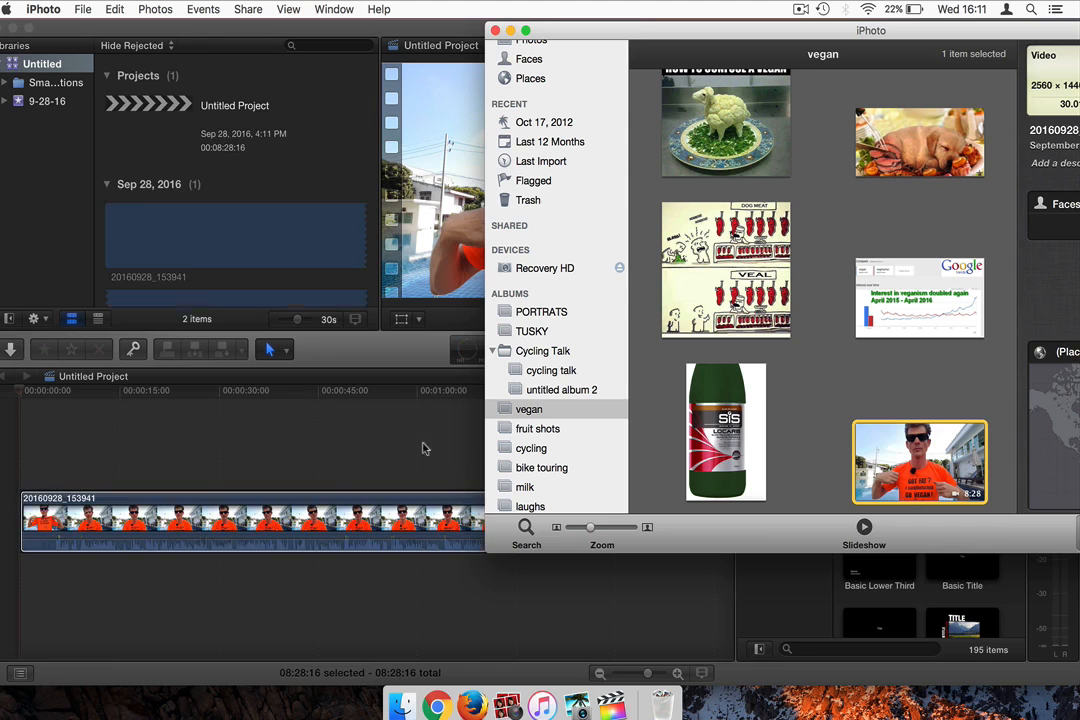
pyautogui.click(494, 31)
pyautogui.press('space')
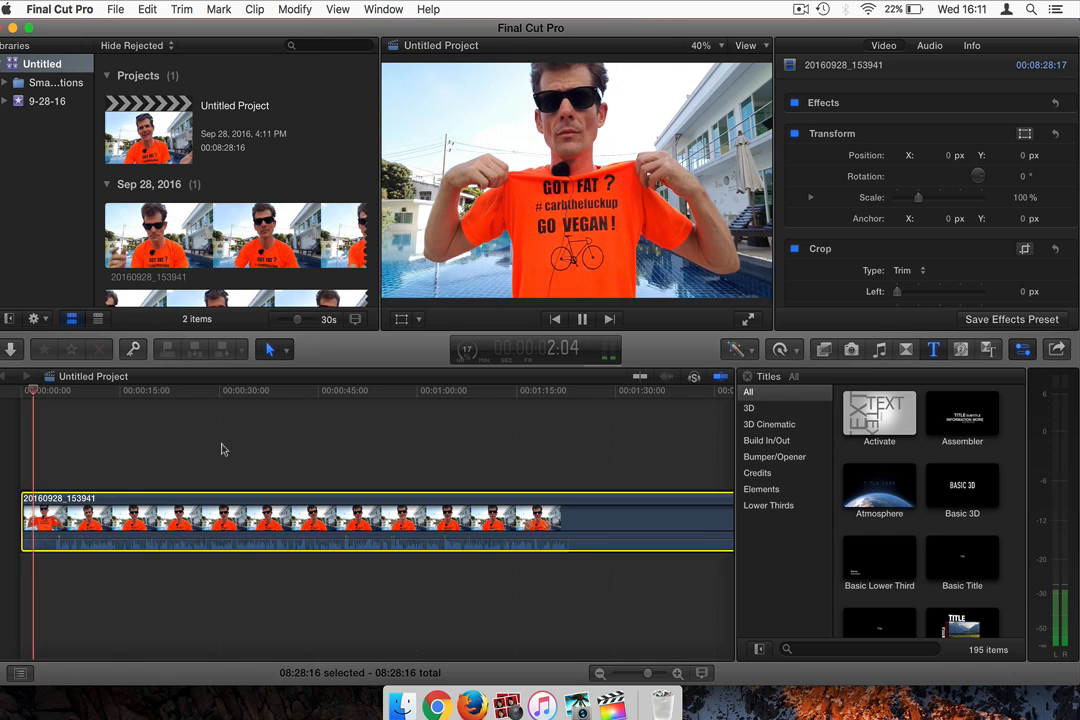
pyautogui.press('space')
# Play the last moments of the 20160928_153941 clip and trim its end back to 8:27:24
pyautogui.hscroll(5, 230, 449)
pyautogui.hscroll(15, 230, 449)
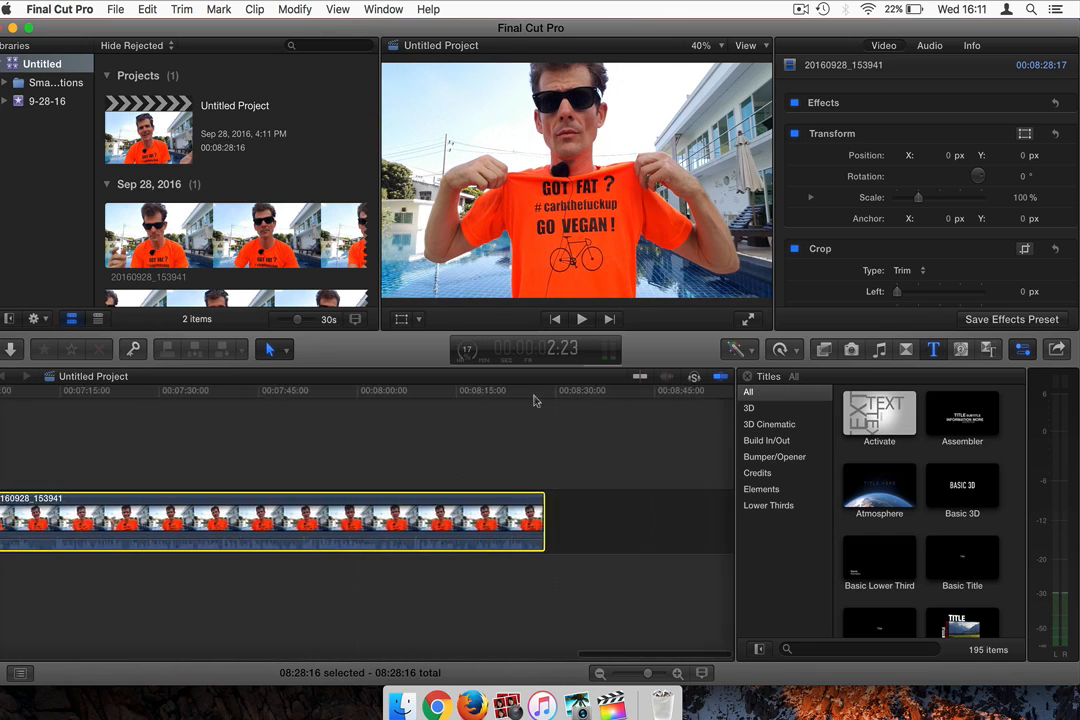
pyautogui.click(521, 398)
pyautogui.press('space')
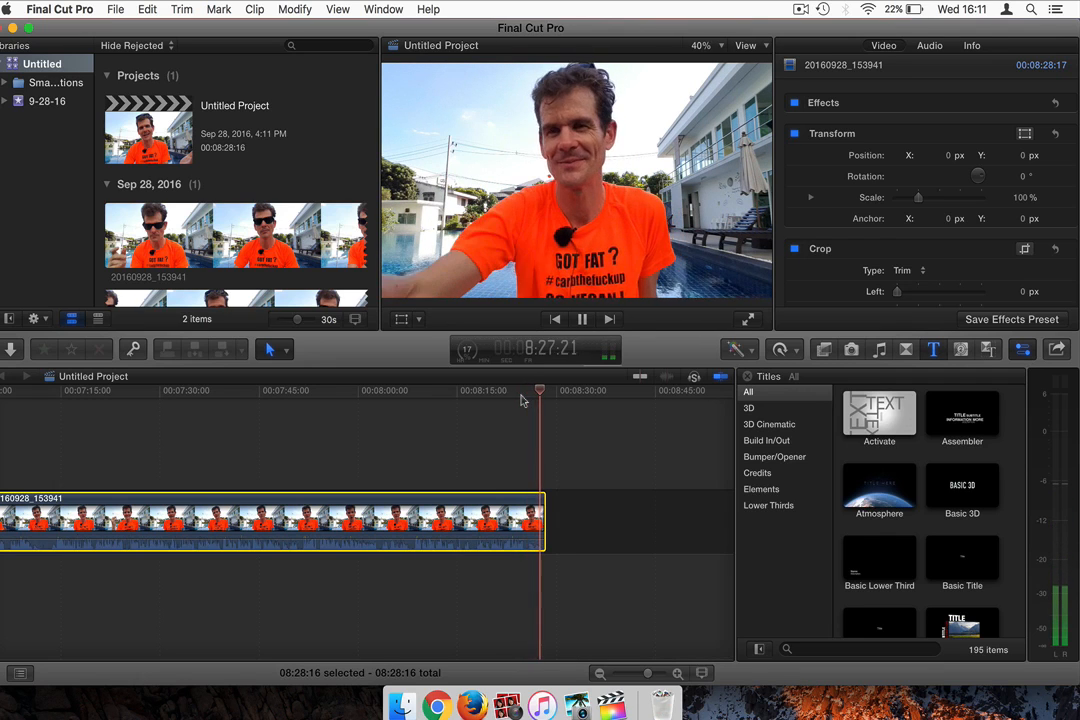
pyautogui.press('space')
pyautogui.click(678, 674)
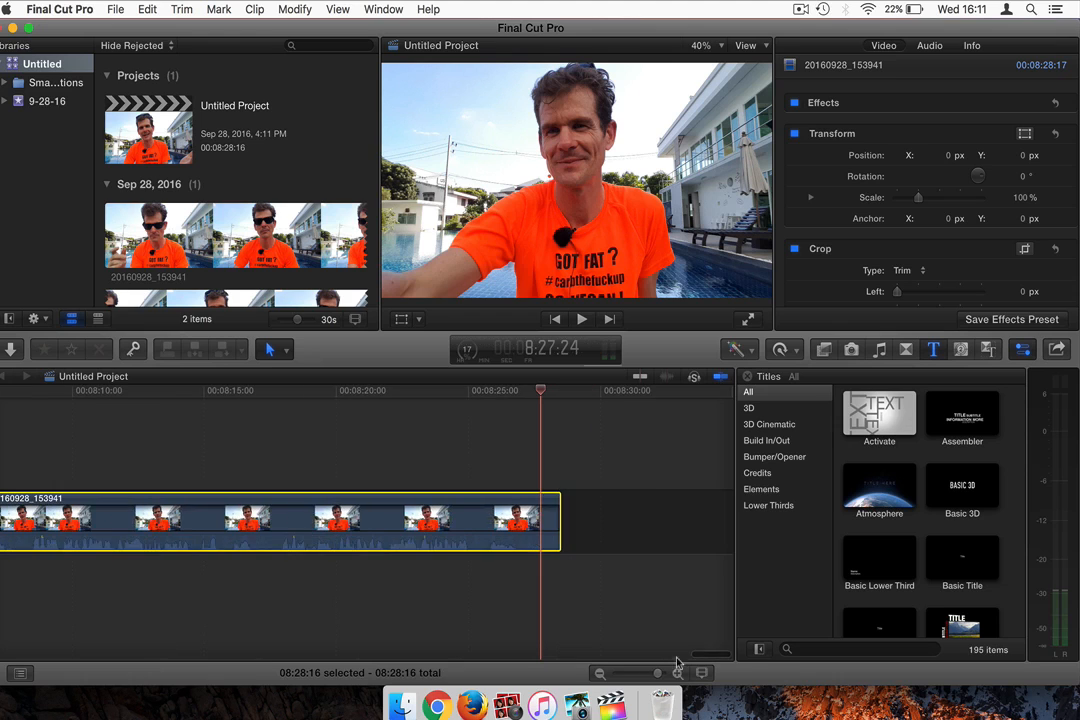
pyautogui.moveTo(556, 517); pyautogui.dragTo(540, 517)
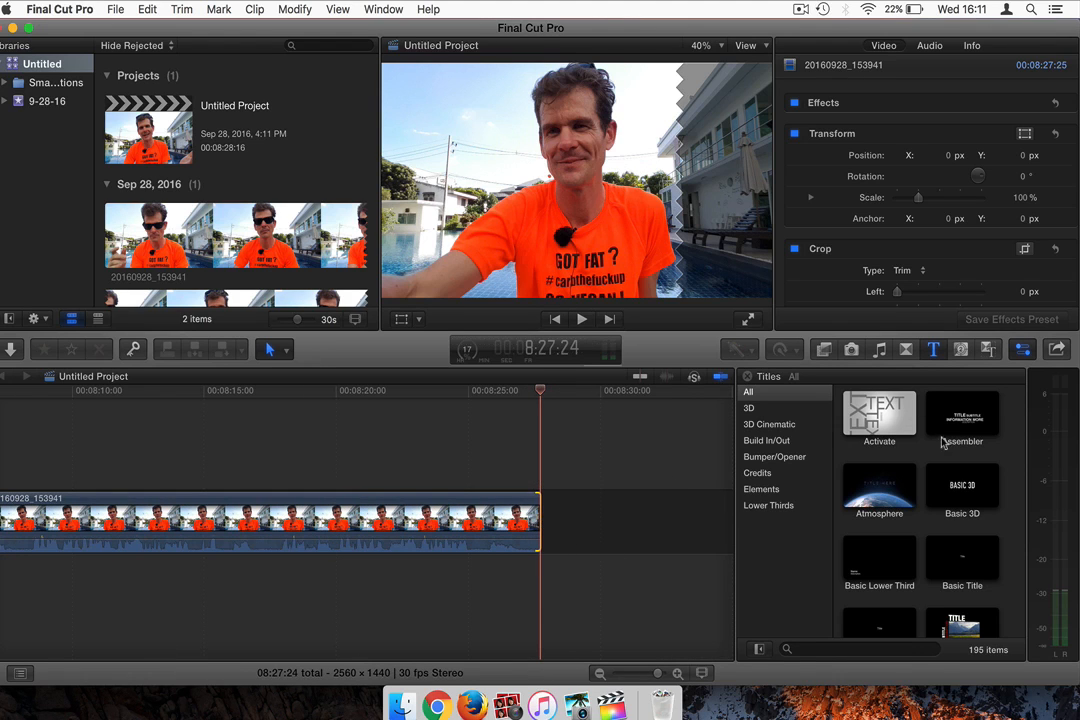
# Add a Basic Title above the video clip, covering about the last ten seconds of the timeline
pyautogui.click(960, 551)
pyautogui.moveTo(960, 551); pyautogui.dragTo(356, 466)
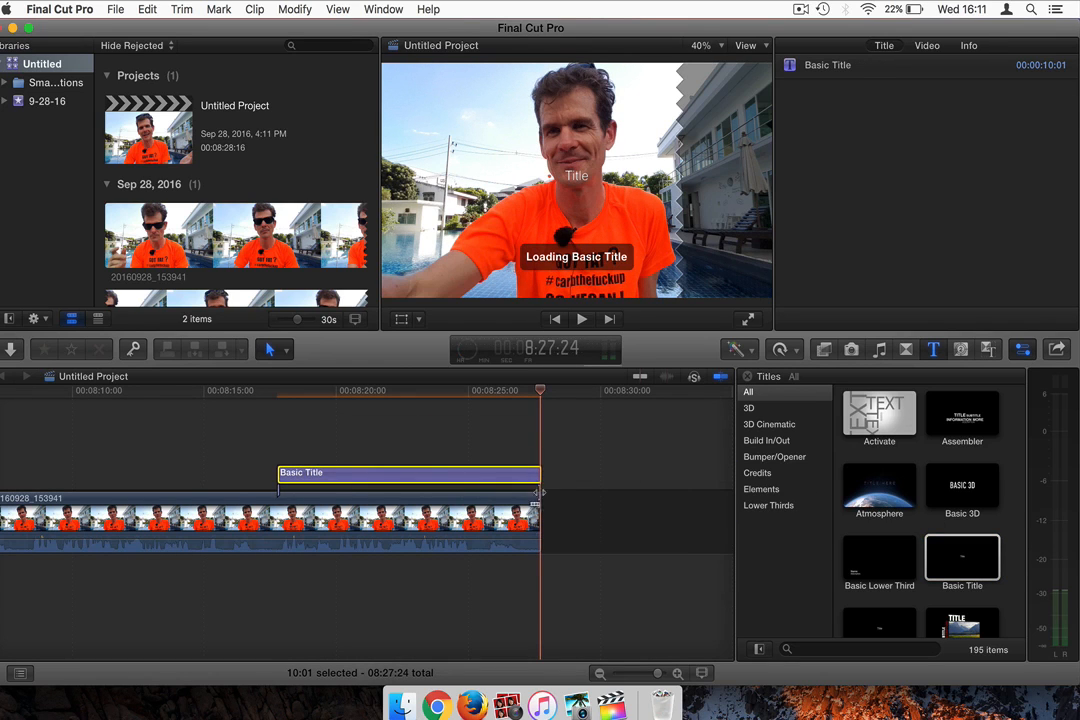
pyautogui.click(515, 391)
pyautogui.press('space')
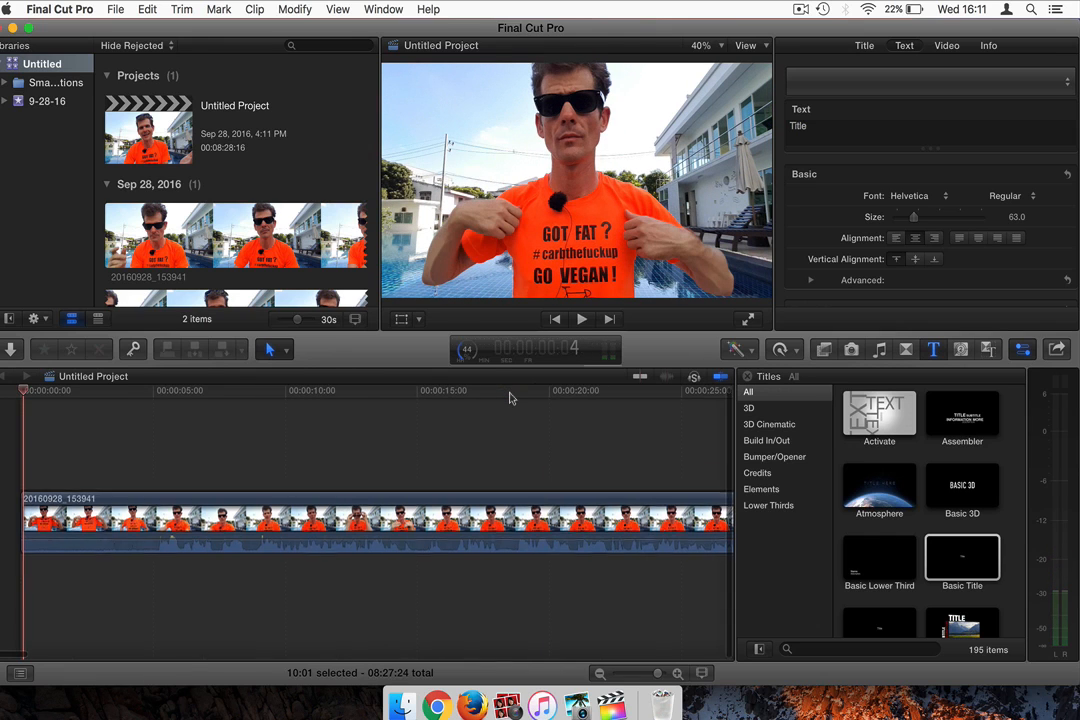
# Extend the end of the video clip to 8:28:17 and stretch the Basic Title across the clip's entire length
pyautogui.hscroll(15, 509, 393)
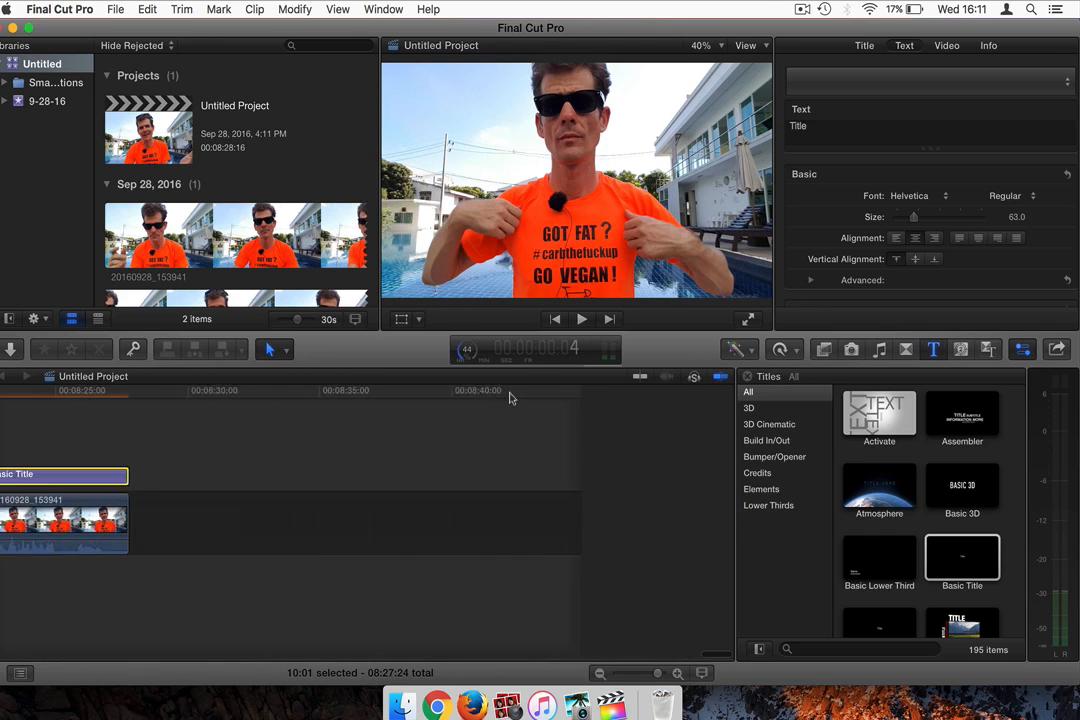
pyautogui.moveTo(278, 515); pyautogui.dragTo(323, 508)
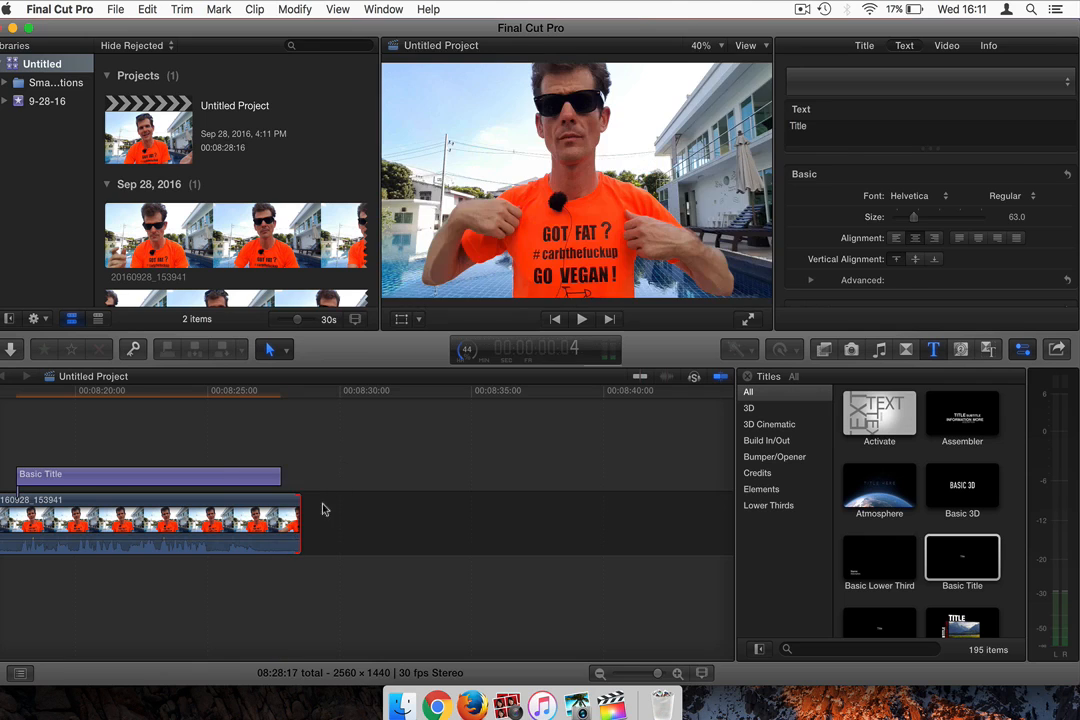
pyautogui.moveTo(277, 474); pyautogui.dragTo(362, 474)
pyautogui.hscroll(-5, 330, 476)
pyautogui.click(598, 675)
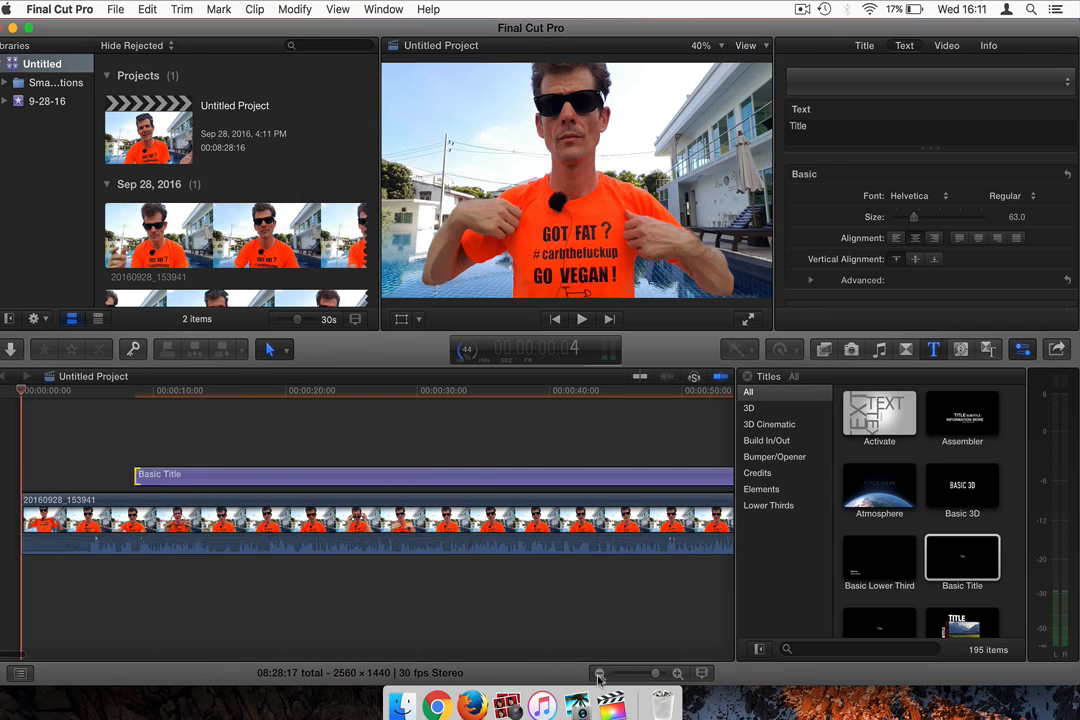
pyautogui.moveTo(136, 474); pyautogui.dragTo(21, 476)
# Replace the Basic Title's placeholder text with "#CARBTHEFUCKUP"
pyautogui.click(390, 480)
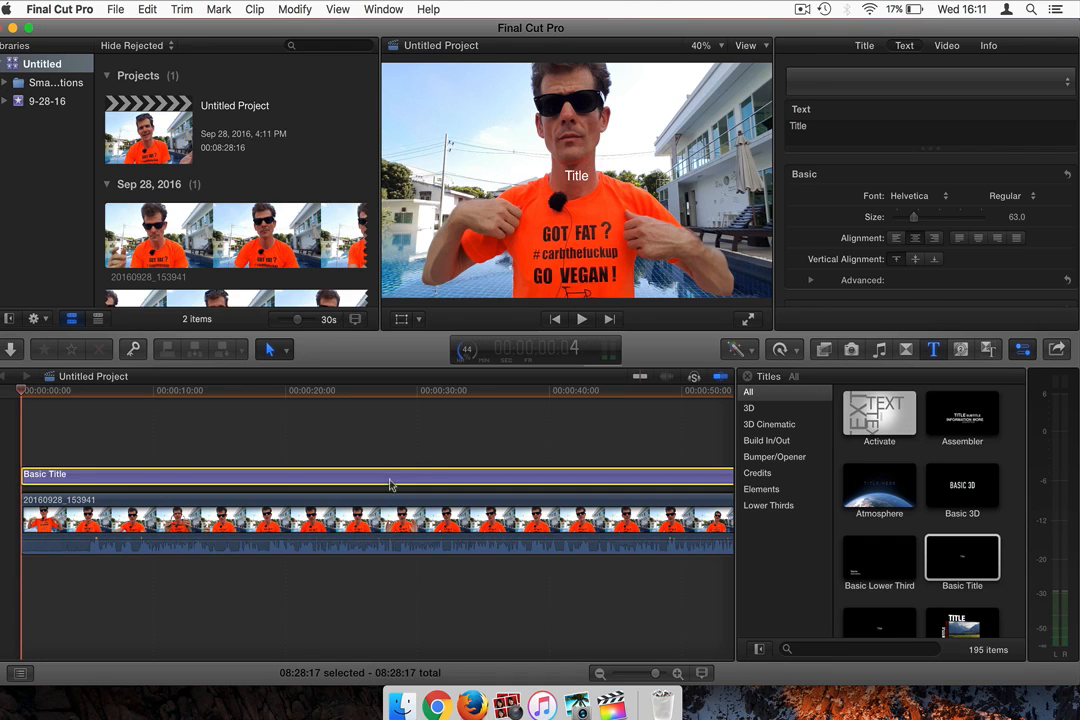
pyautogui.click(866, 125)
pyautogui.press('super+a')
pyautogui.press('BackSpace')
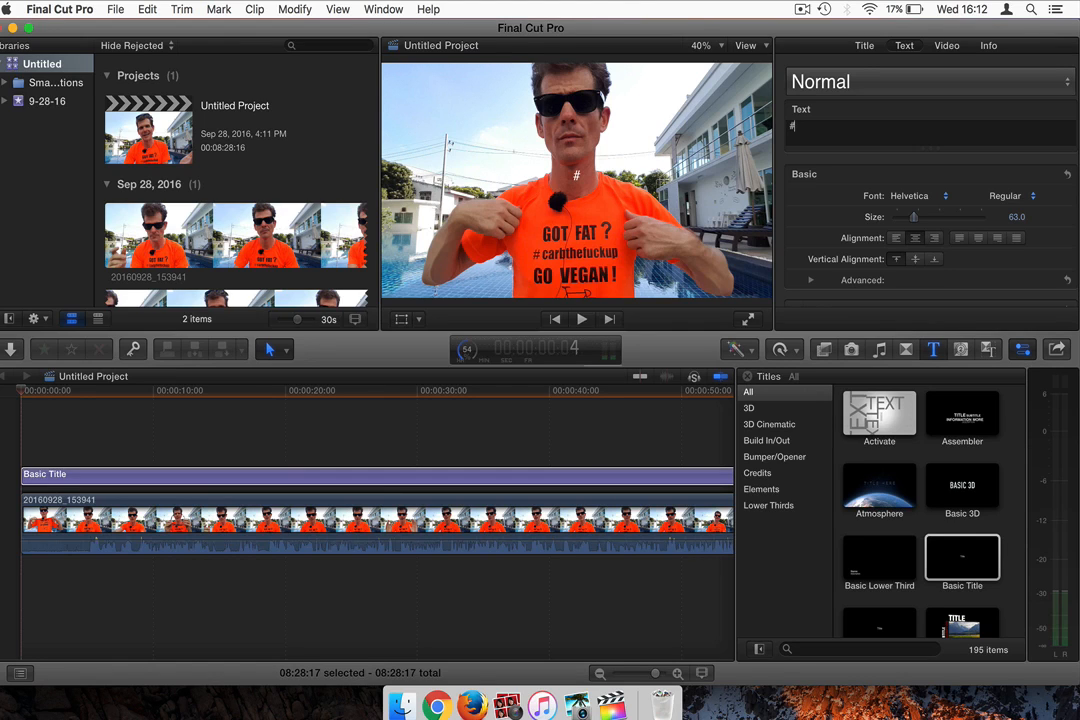
pyautogui.write('#CARBTH')
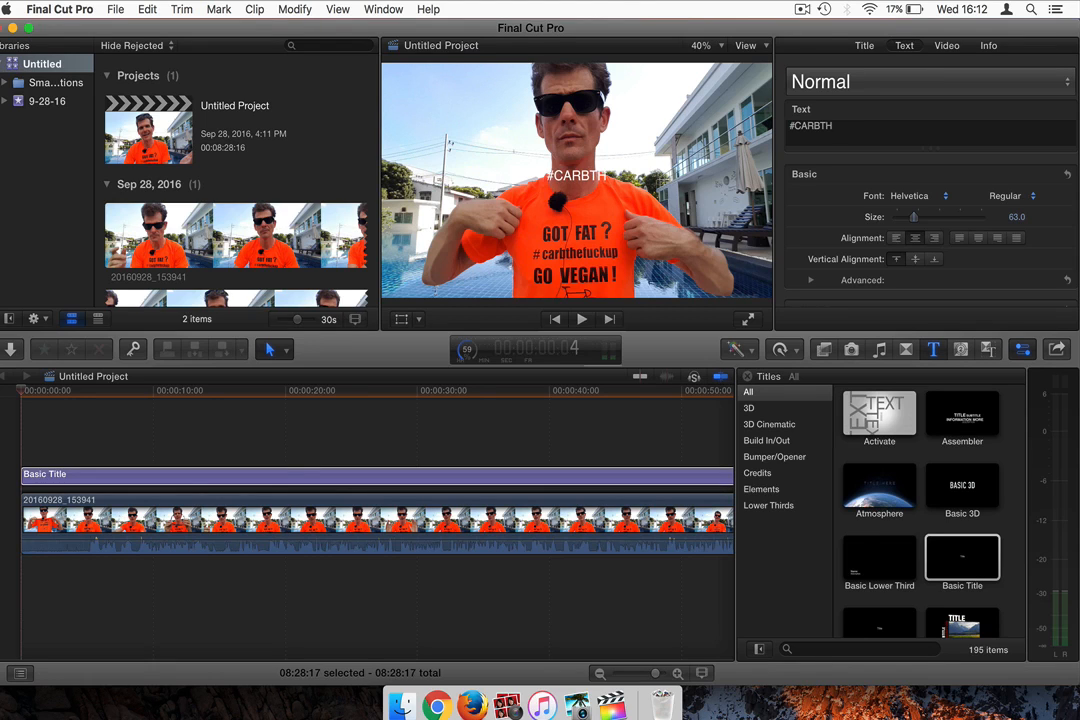
pyautogui.write('EFUCKUP')
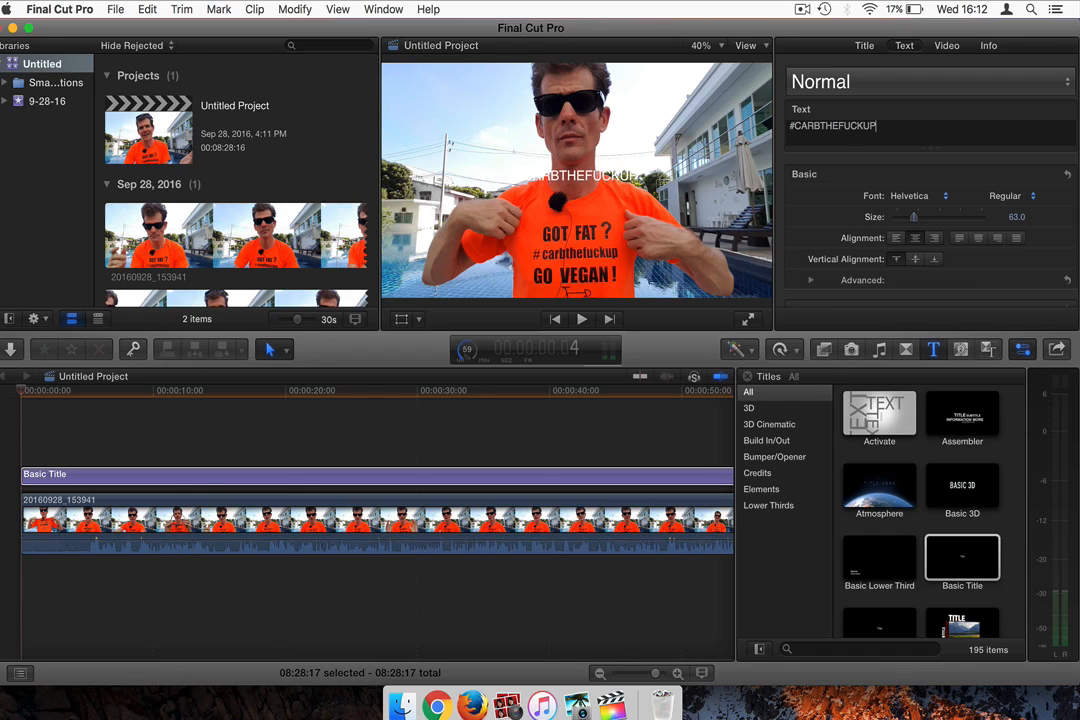
# Move the title text to the lower-right corner of the video frame and set its Helvetica style to Light Oblique
pyautogui.click(589, 177)
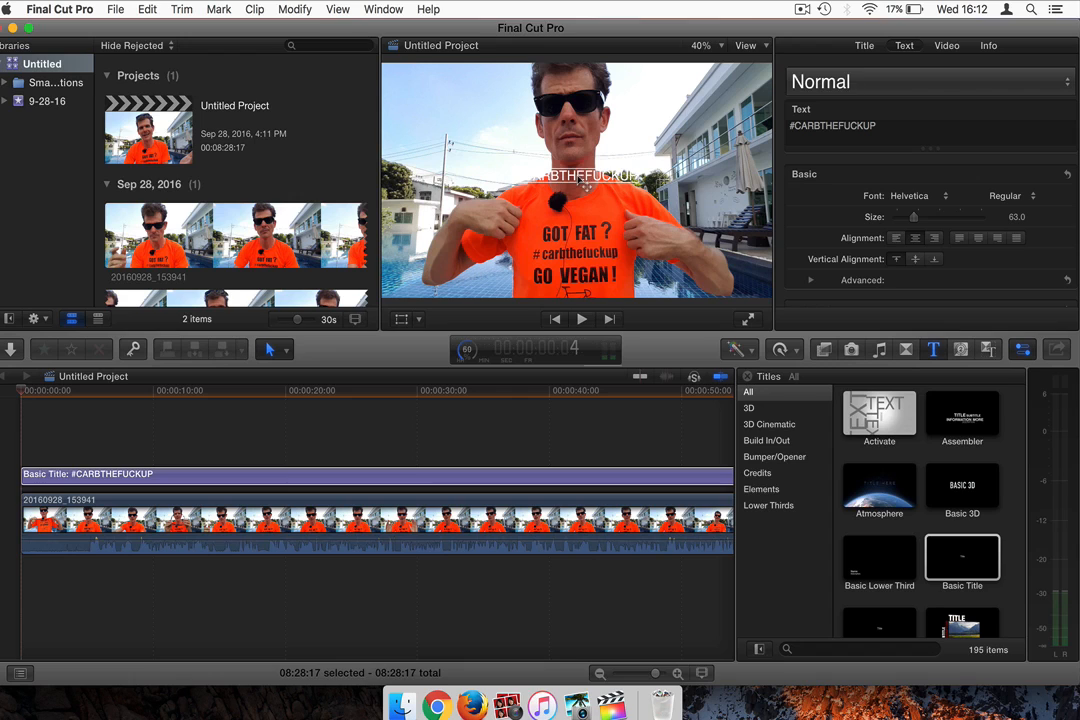
pyautogui.moveTo(580, 186); pyautogui.dragTo(670, 257)
pyautogui.scroll(-2, 940, 231)
pyautogui.scroll(-2, 940, 231)
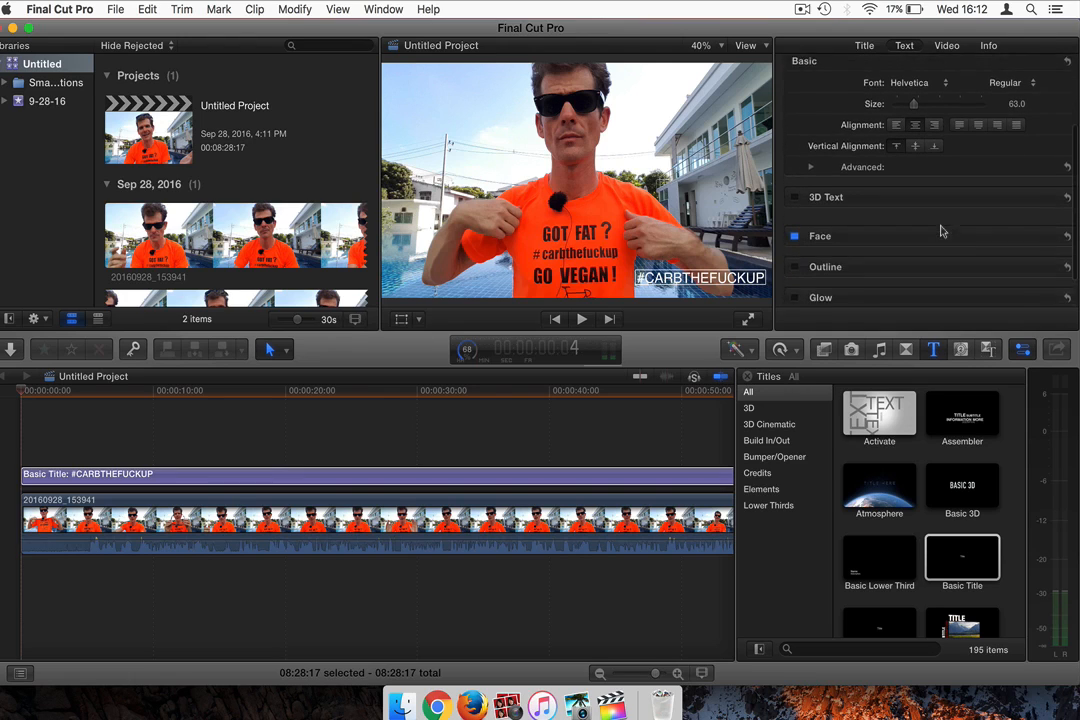
pyautogui.click(1035, 107)
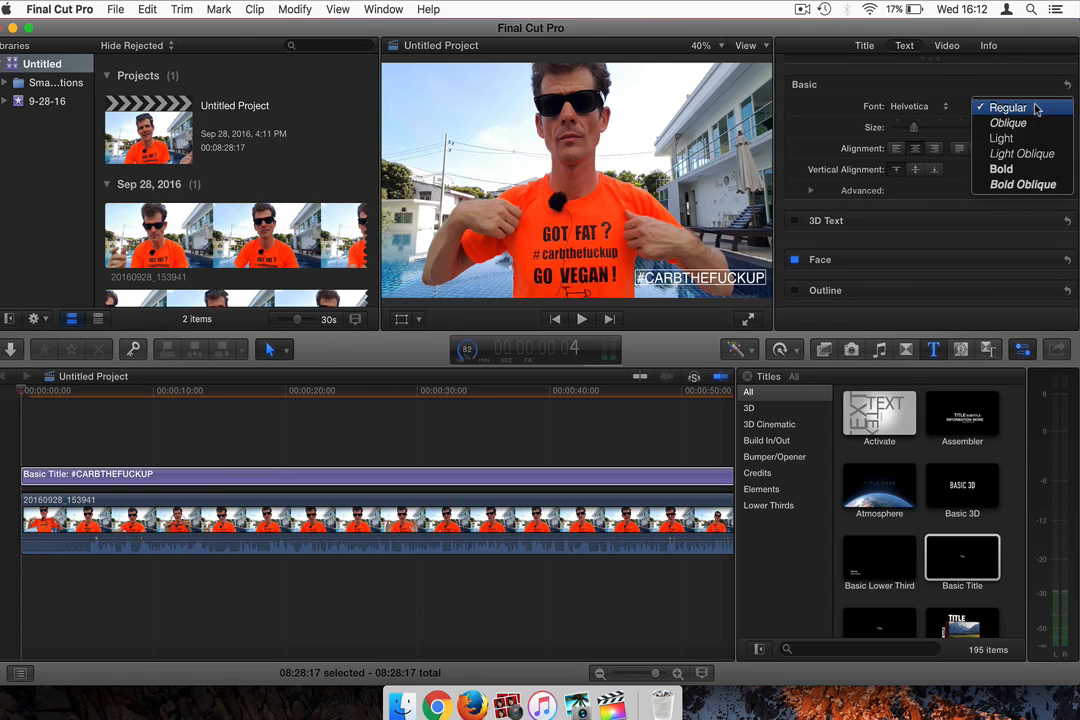
pyautogui.click(1031, 156)
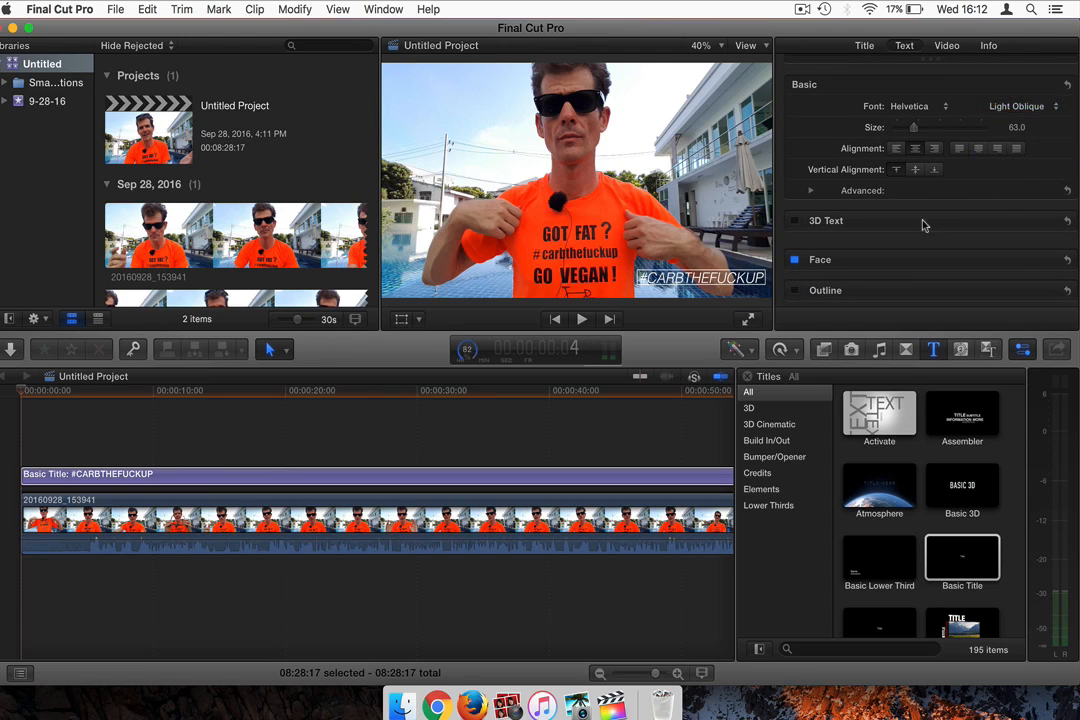
# Reduce the opacity of the title text's face to 64.43%
pyautogui.scroll(-2, 925, 230)
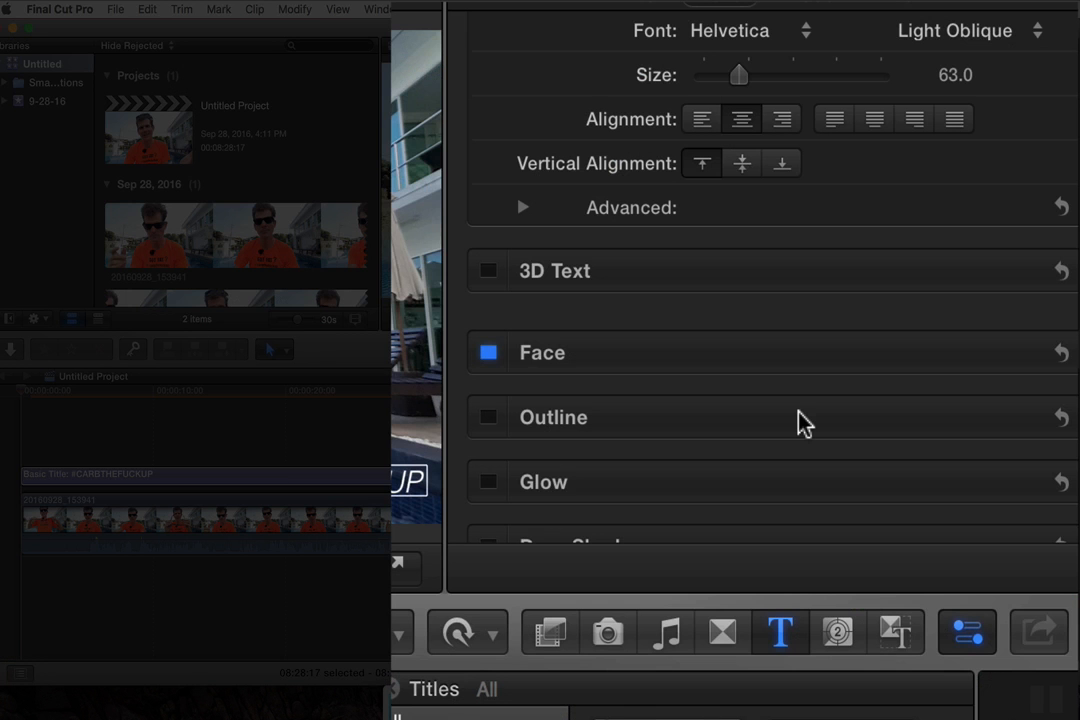
pyautogui.click(810, 368)
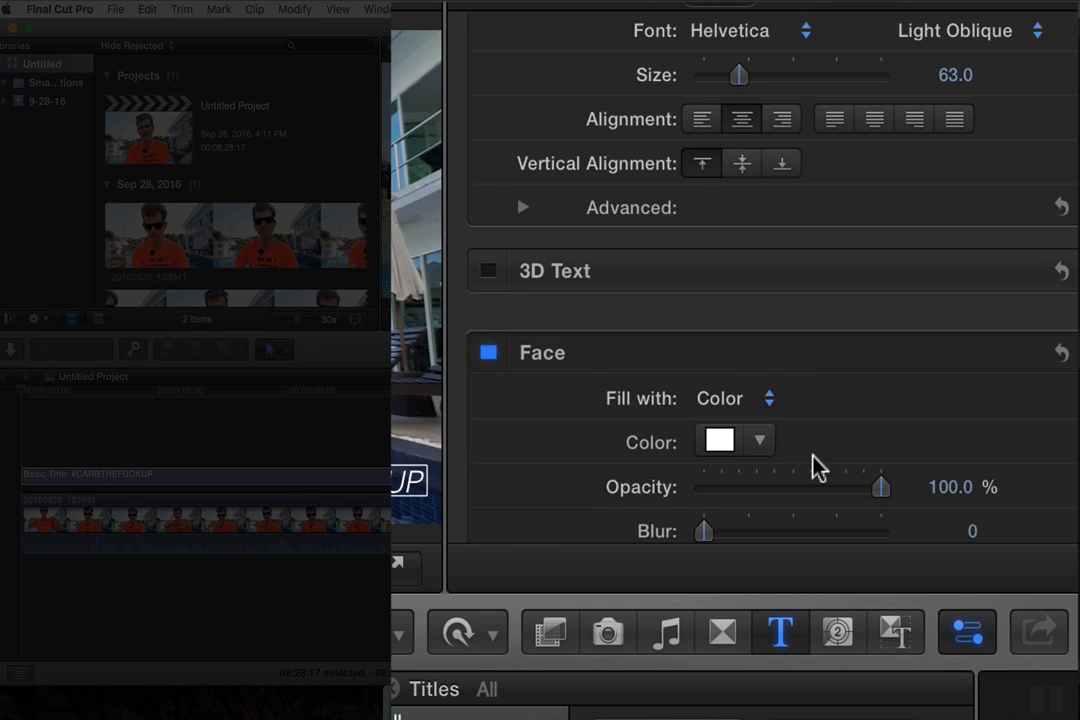
pyautogui.scroll(-2, 840, 445)
pyautogui.moveTo(884, 405); pyautogui.dragTo(817, 409)
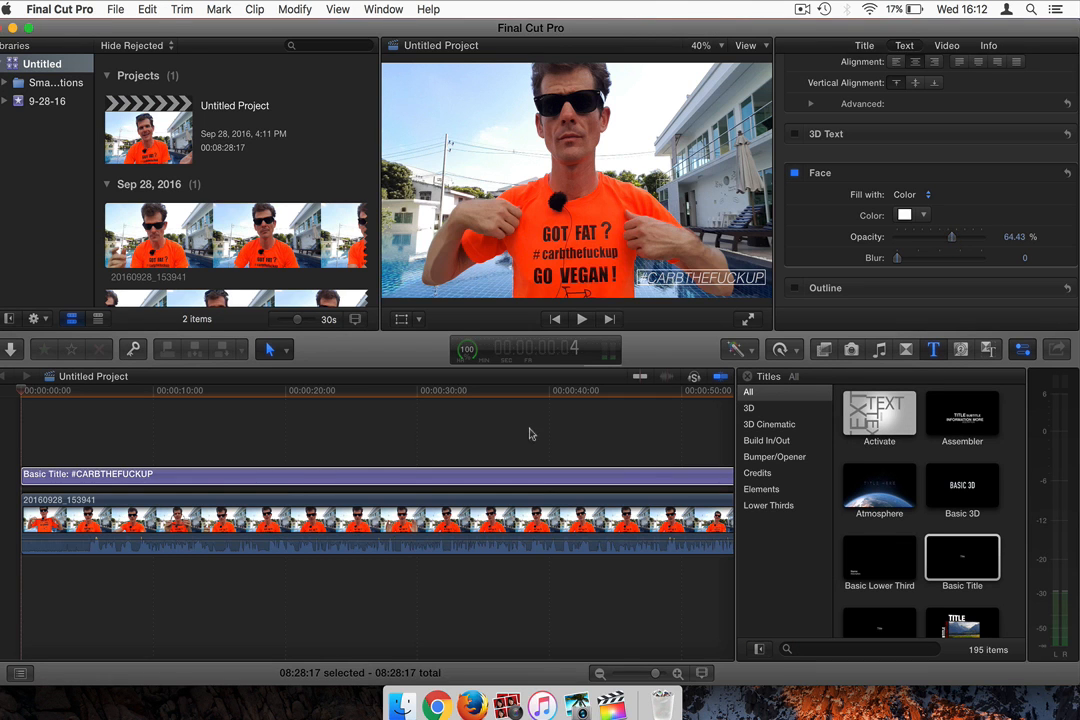
# Raise the audio volume of the video clip in the timeline
pyautogui.hscroll(15, 531, 433)
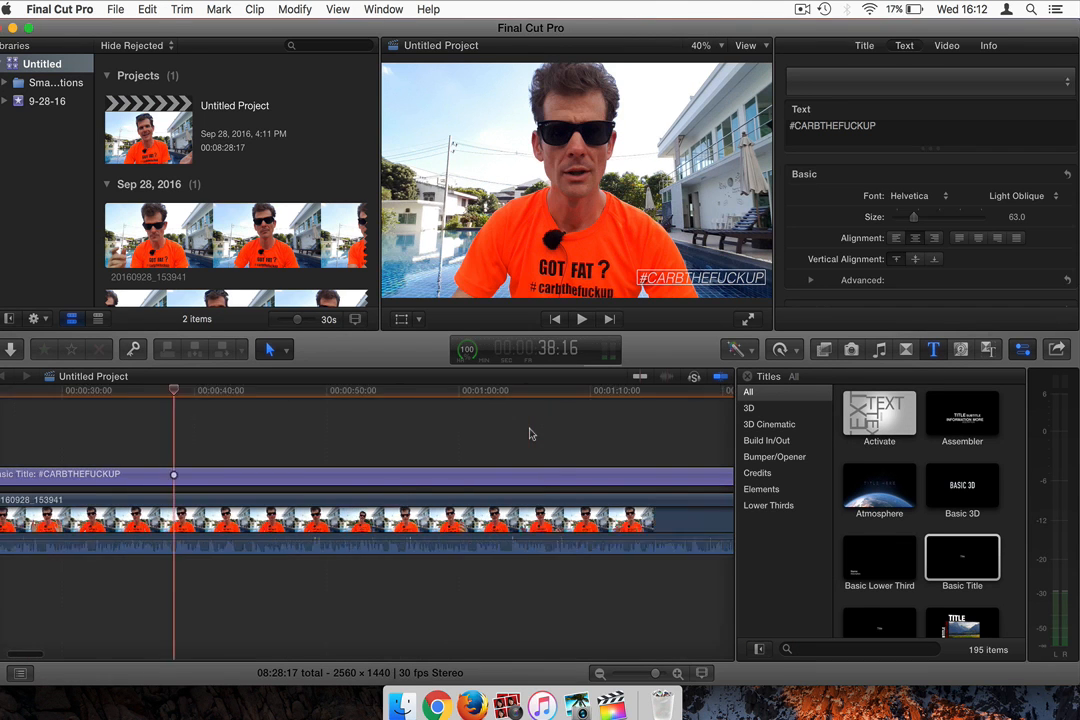
pyautogui.hscroll(-15, 531, 433)
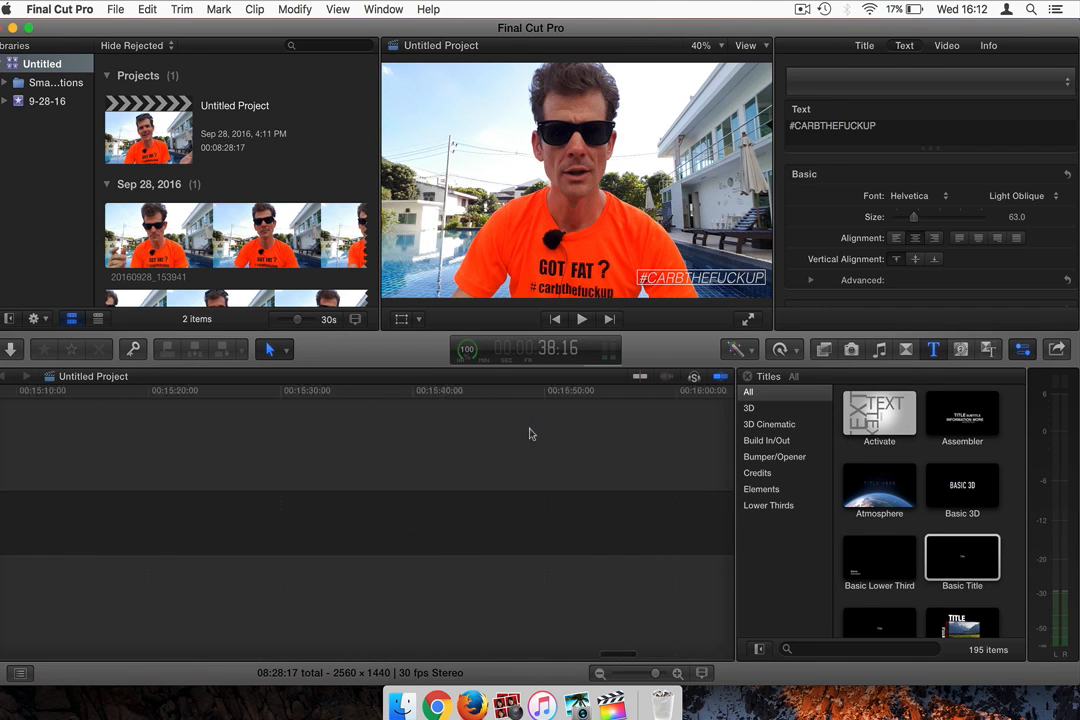
pyautogui.hscroll(10, 531, 433)
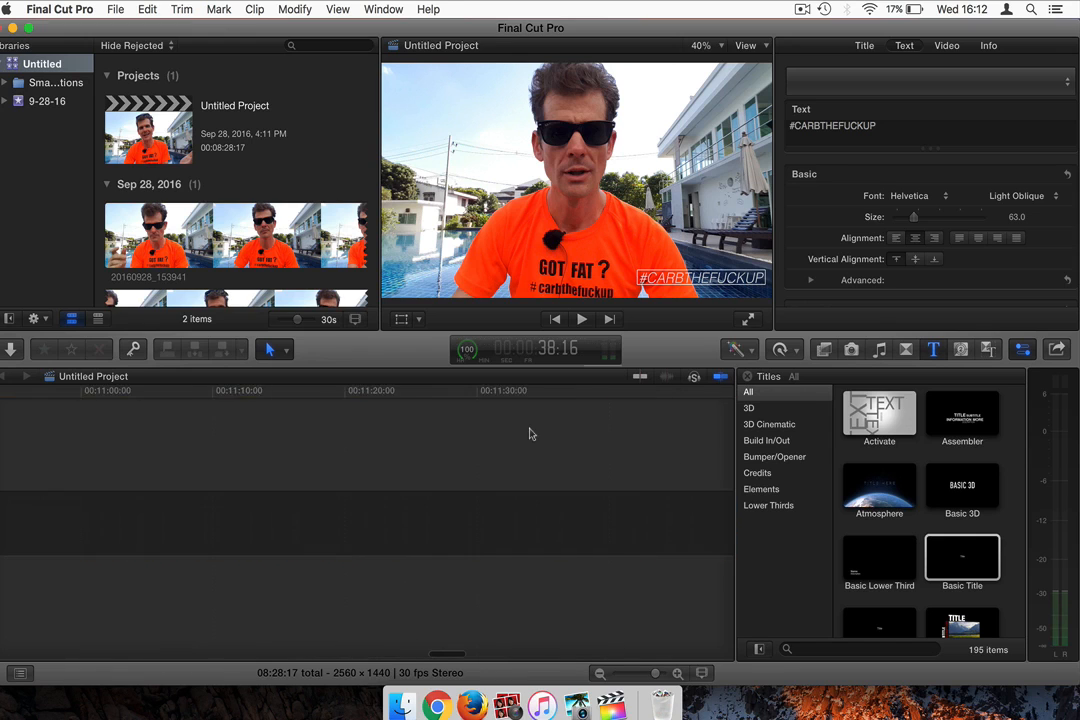
pyautogui.click(600, 673)
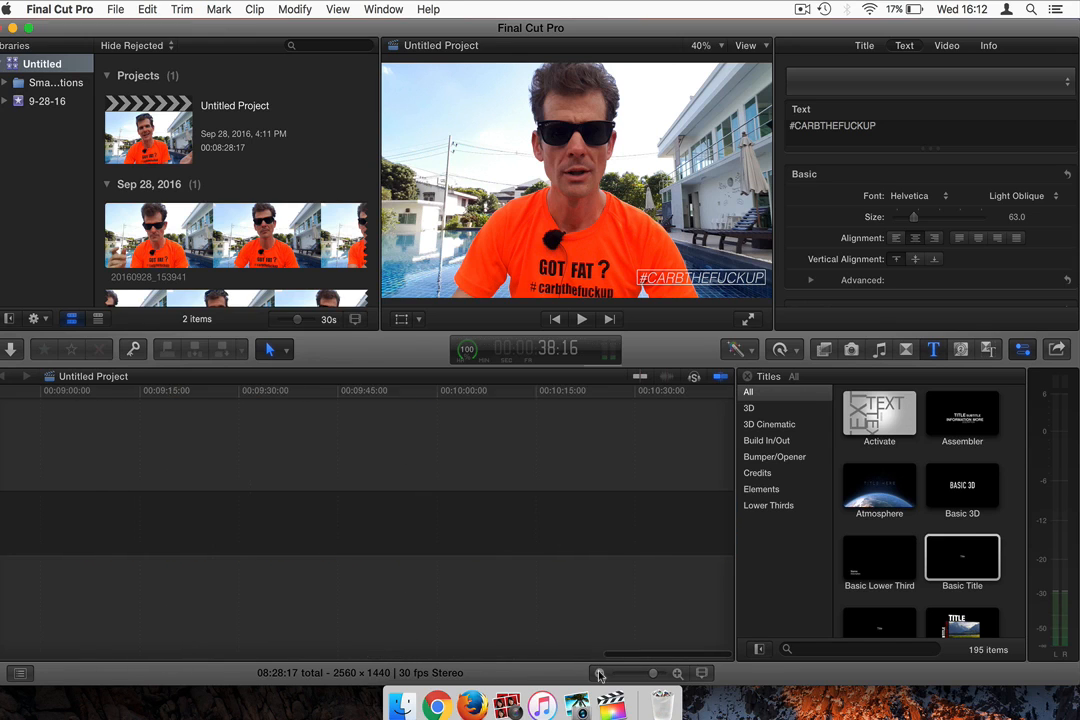
pyautogui.click(600, 673)
pyautogui.click(600, 673)
pyautogui.click(600, 673)
pyautogui.hscroll(-3, 467, 552)
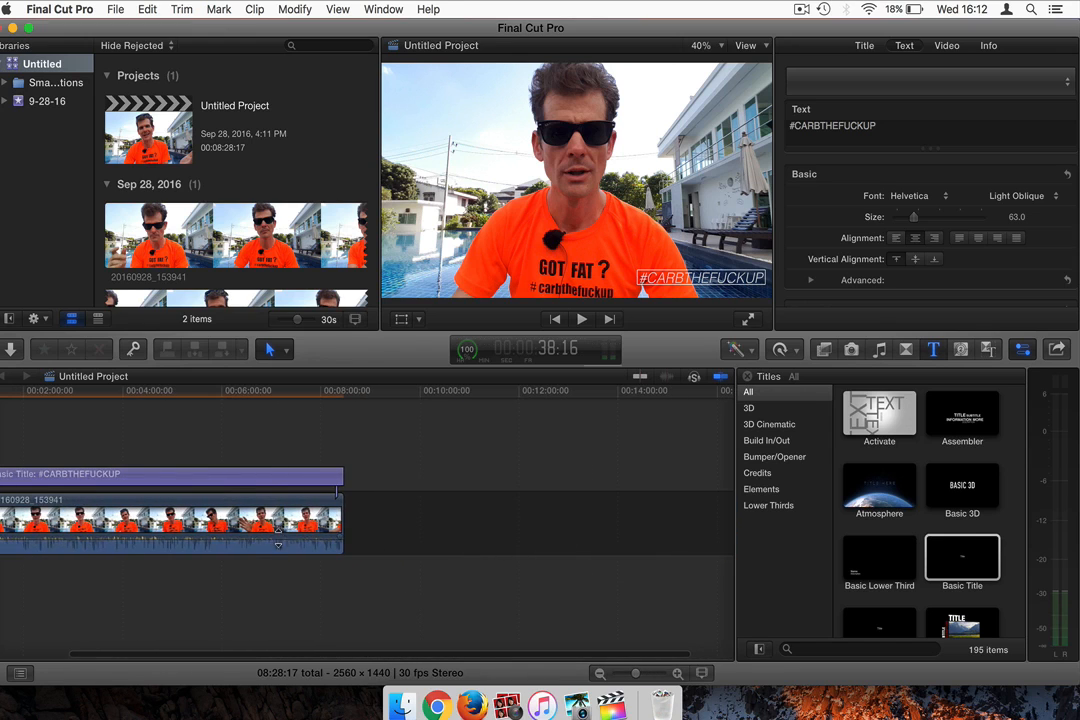
pyautogui.moveTo(278, 543); pyautogui.dragTo(278, 544)
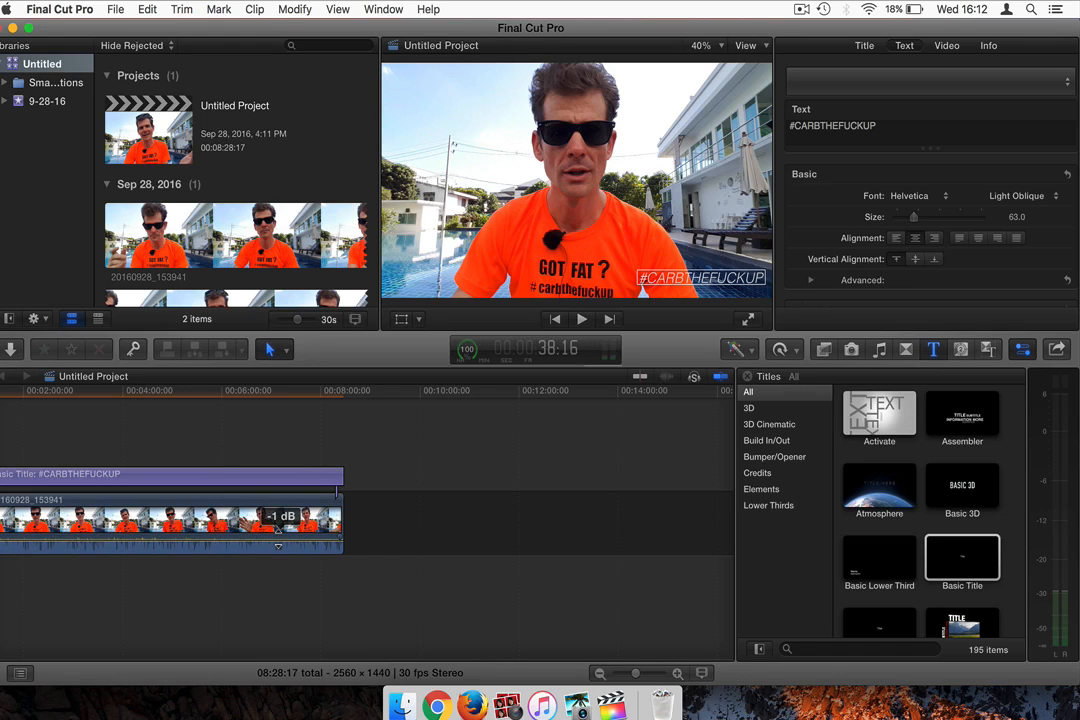
pyautogui.moveTo(278, 528); pyautogui.dragTo(278, 528)
# Play the project from about 6:50 and check the peak levels on the audio meters
pyautogui.hscroll(-2, 389, 519)
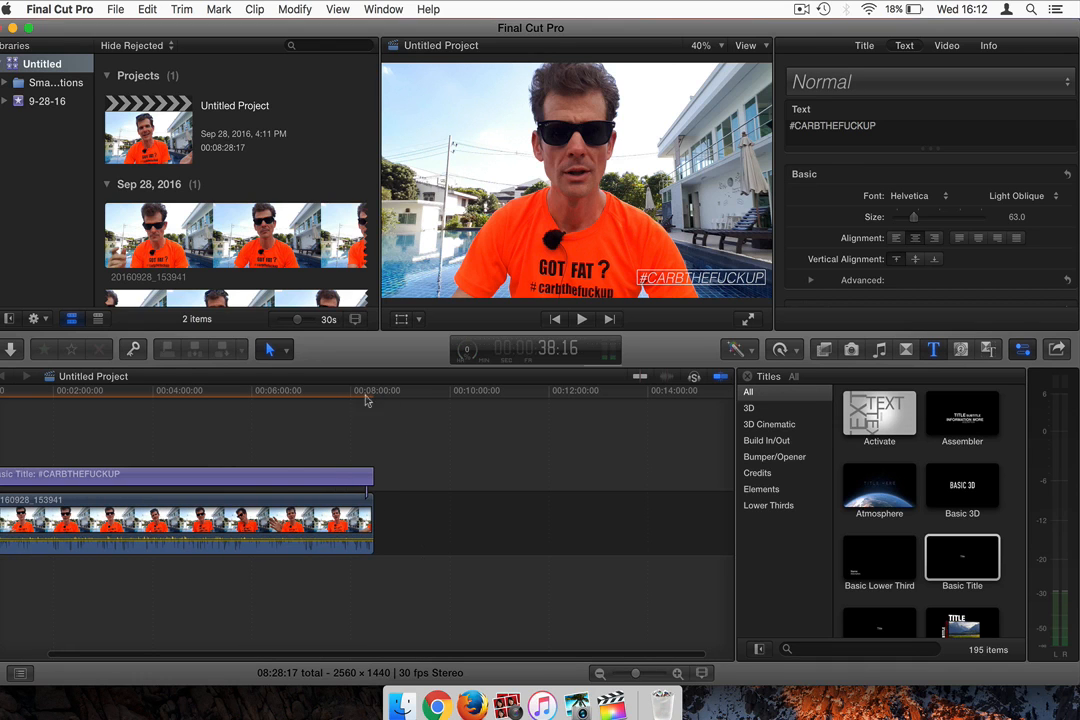
pyautogui.click(292, 390)
pyautogui.press('space')
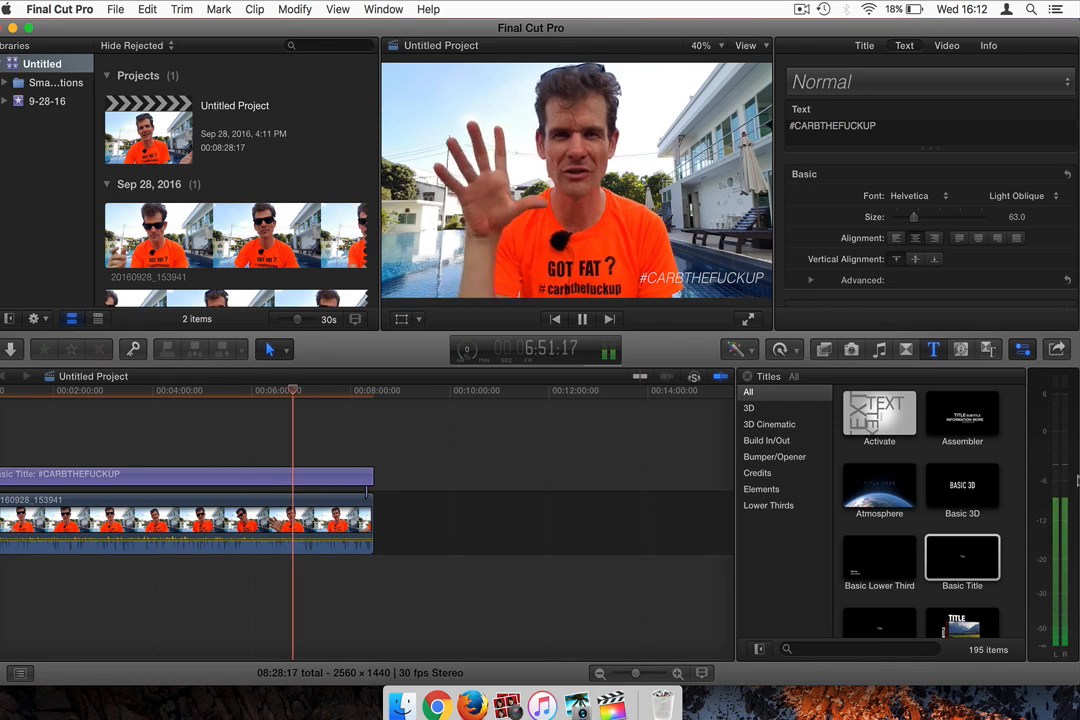
pyautogui.press('F10')
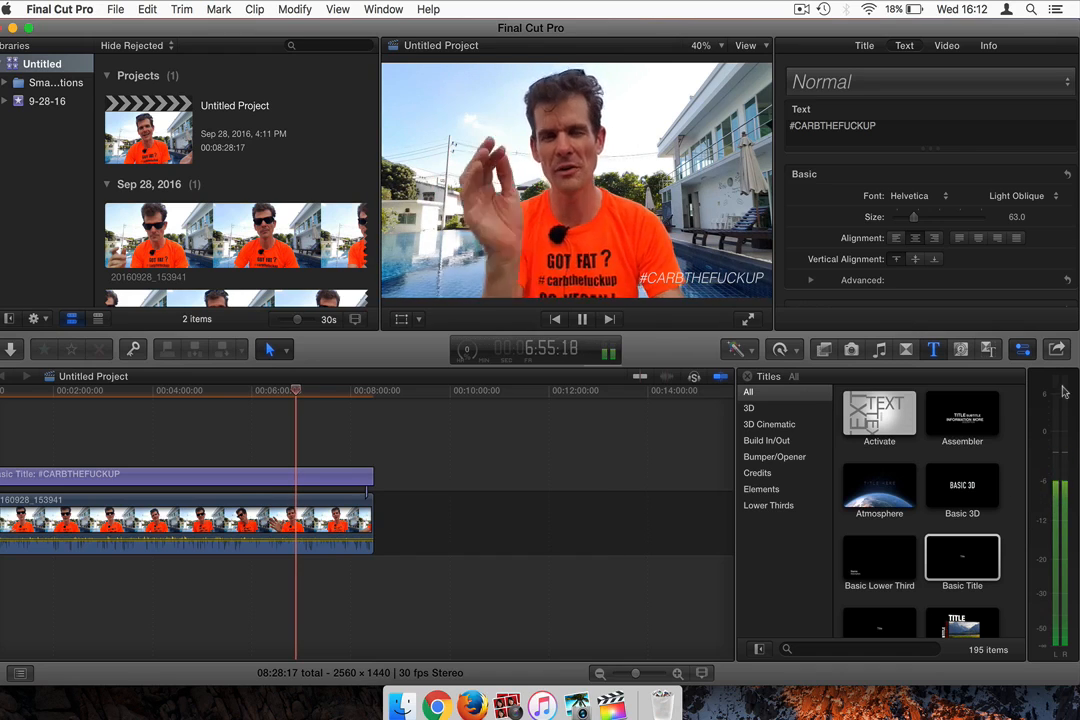
pyautogui.hscroll(-2, 435, 500)
pyautogui.hscroll(-3, 306, 463)
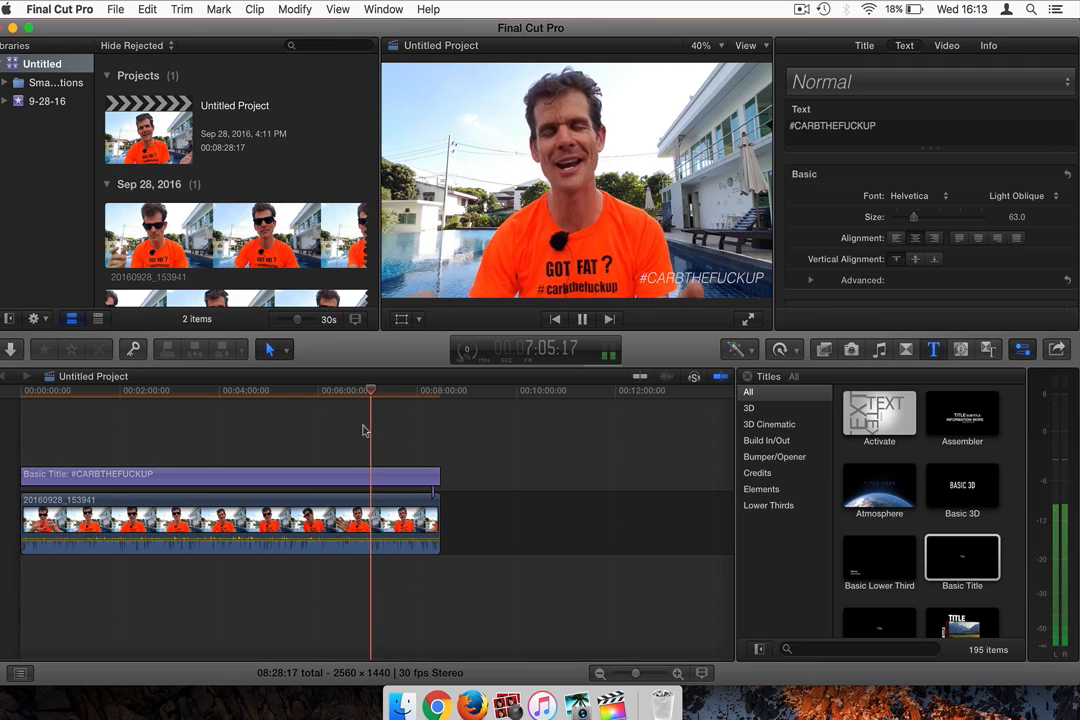
# Share the project with the Apple Devices 1080p preset and set its export format to Apple Devices
pyautogui.click(1057, 350)
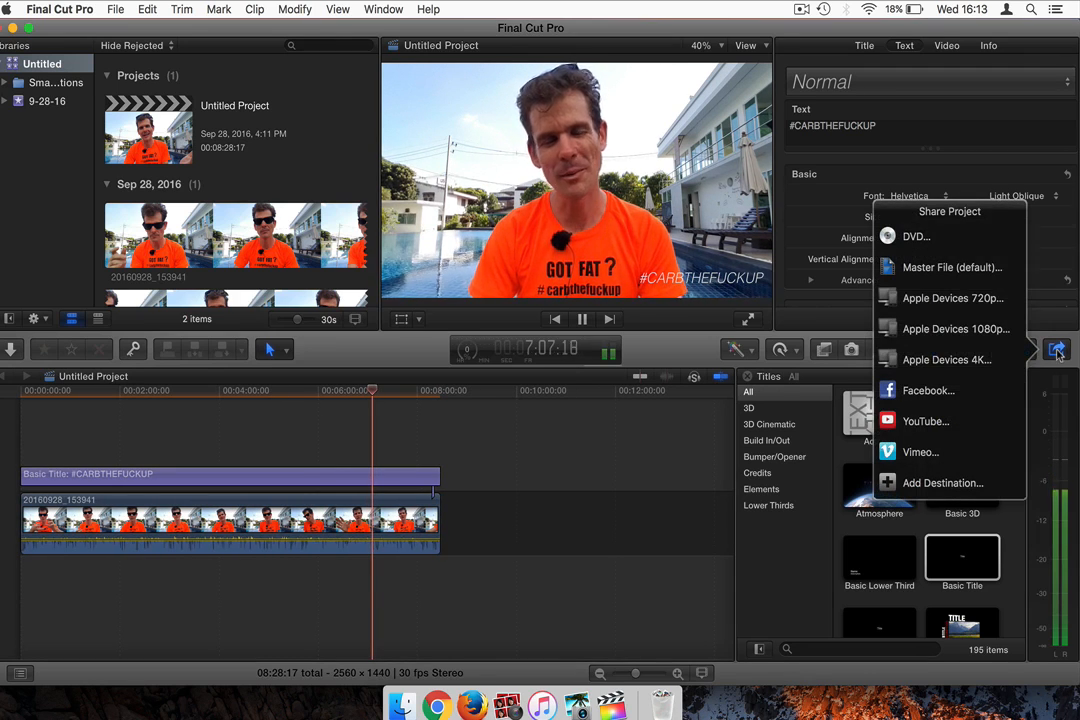
pyautogui.click(938, 330)
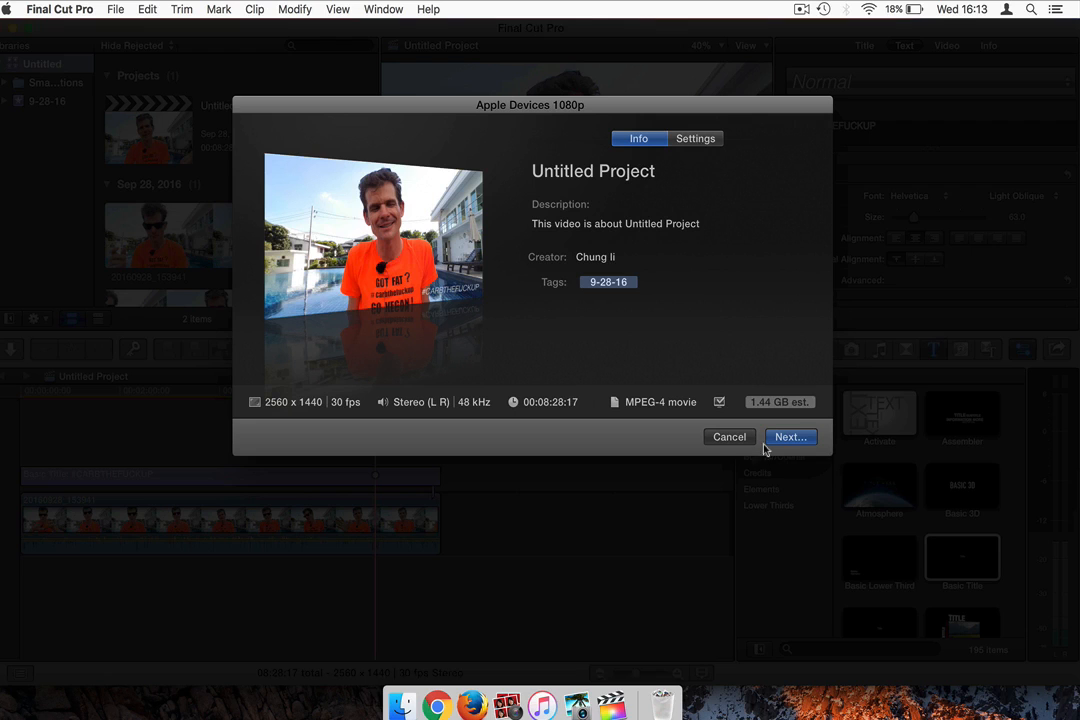
pyautogui.click(703, 139)
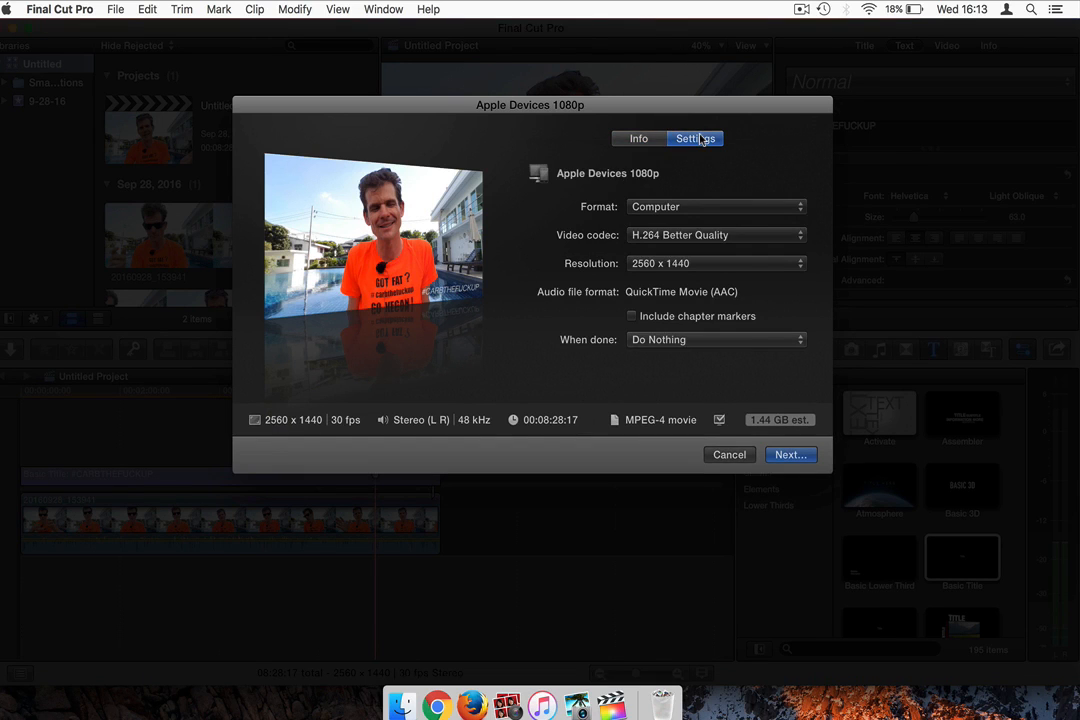
pyautogui.click(803, 207)
pyautogui.click(796, 192)
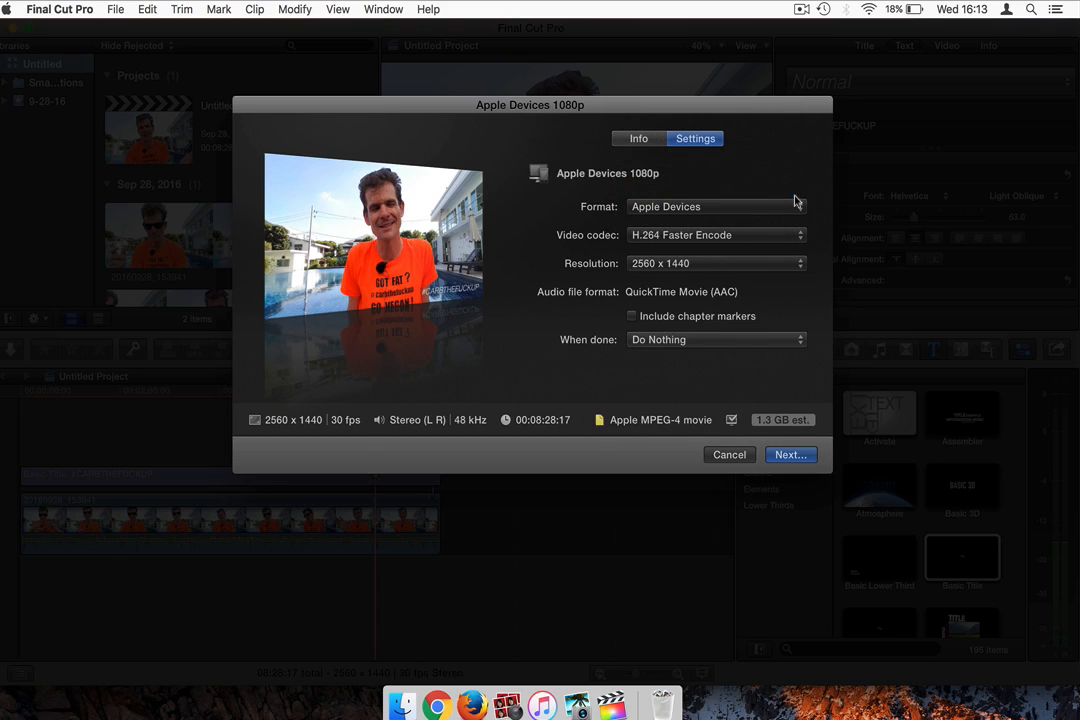
# Try the Computer export format with the H.264 Better Quality video codec
pyautogui.click(801, 207)
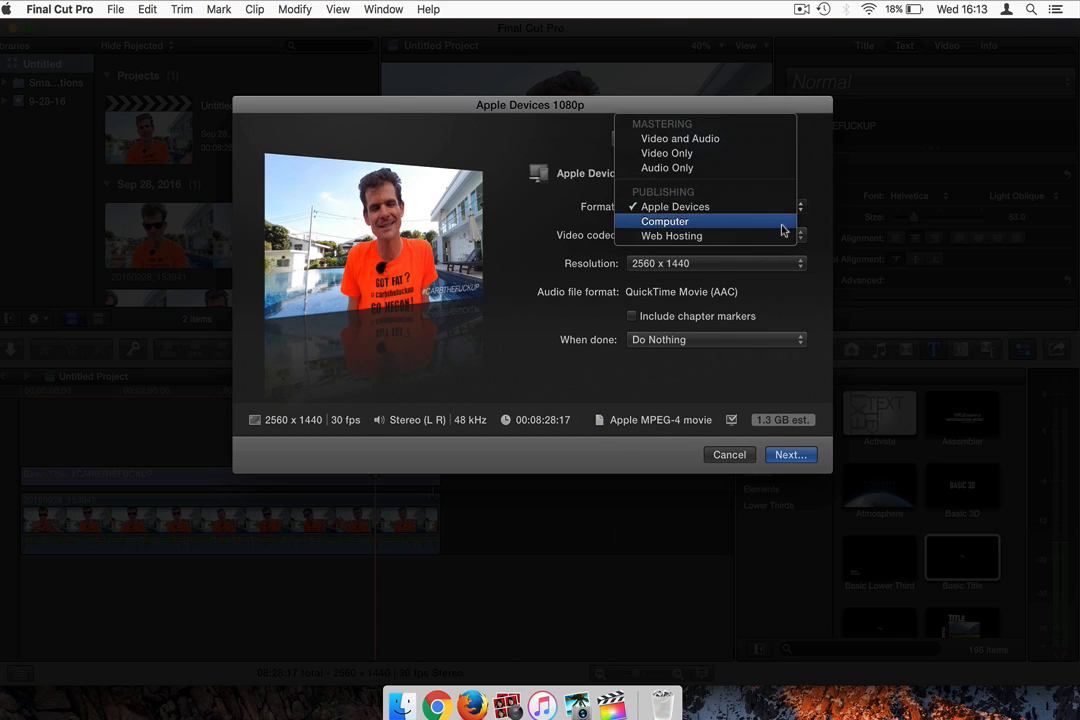
pyautogui.click(795, 222)
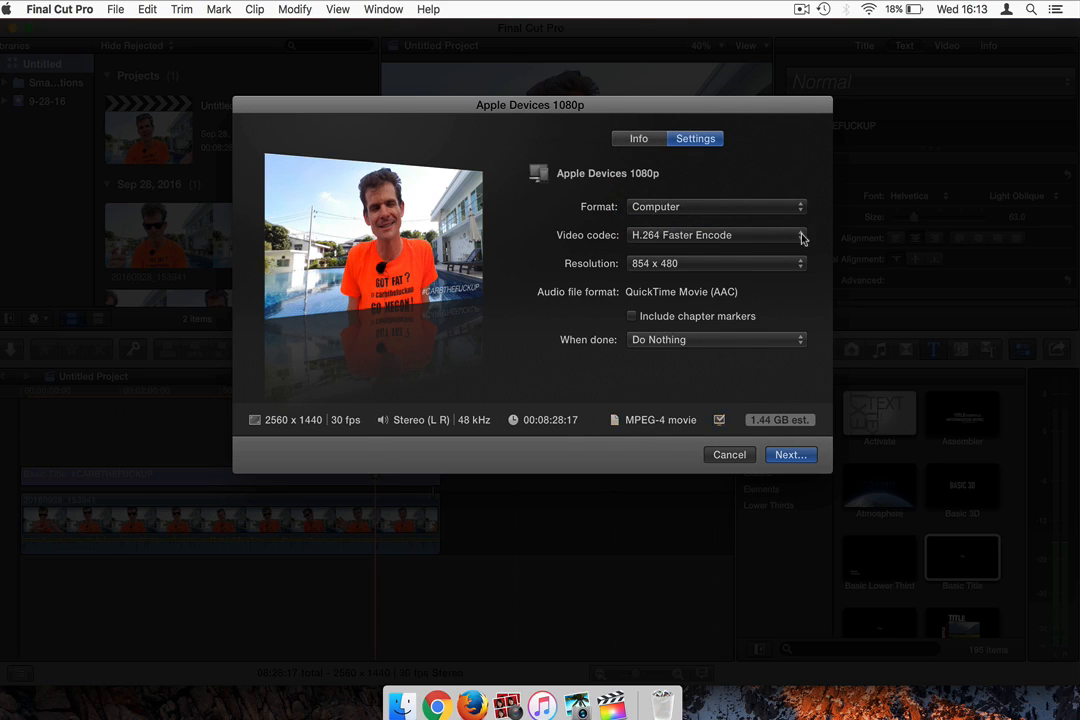
pyautogui.click(801, 236)
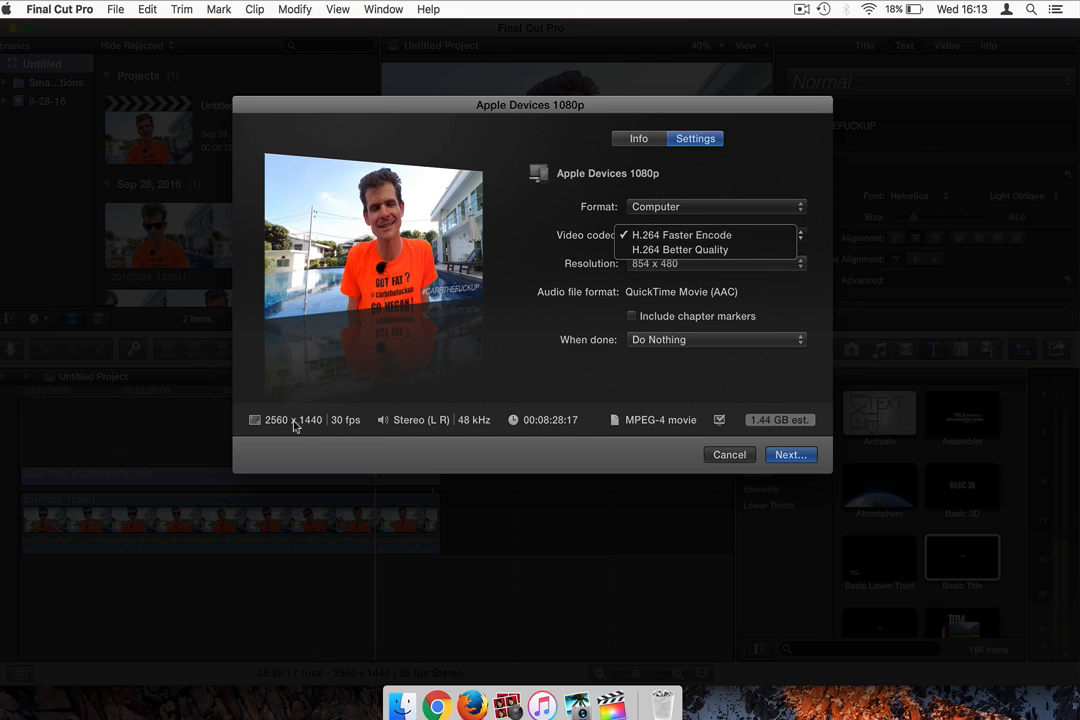
pyautogui.click(771, 250)
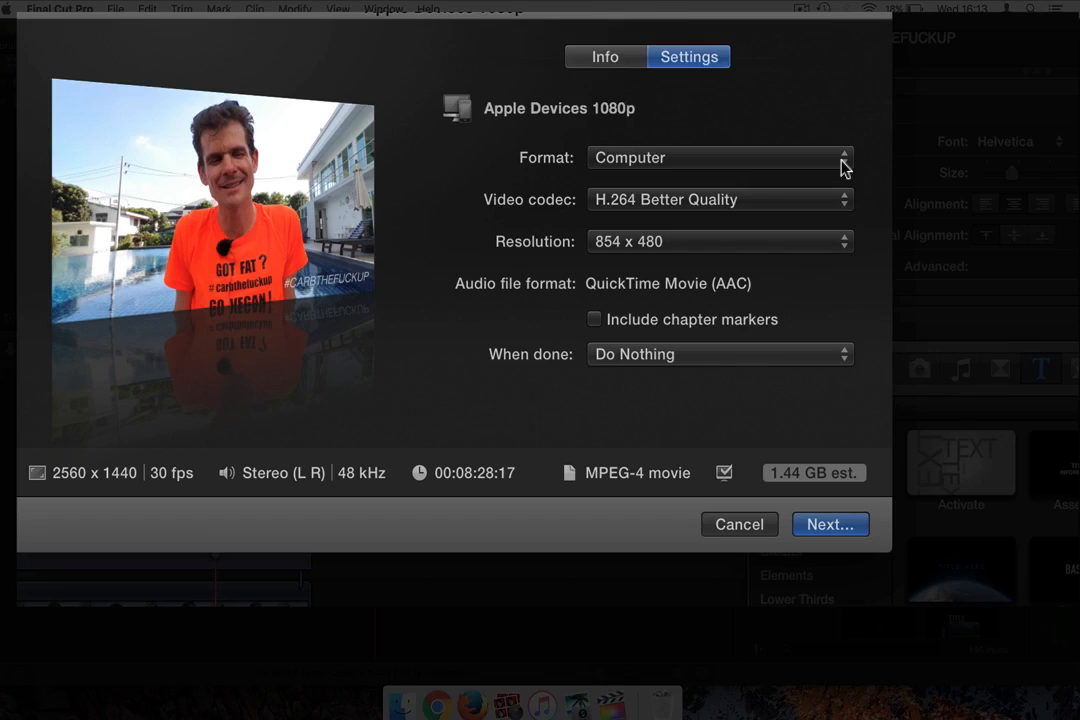
# Set the export format to Apple Devices and save the movie to the Desktop as "FULL NATTY BRAIN"
pyautogui.click(804, 208)
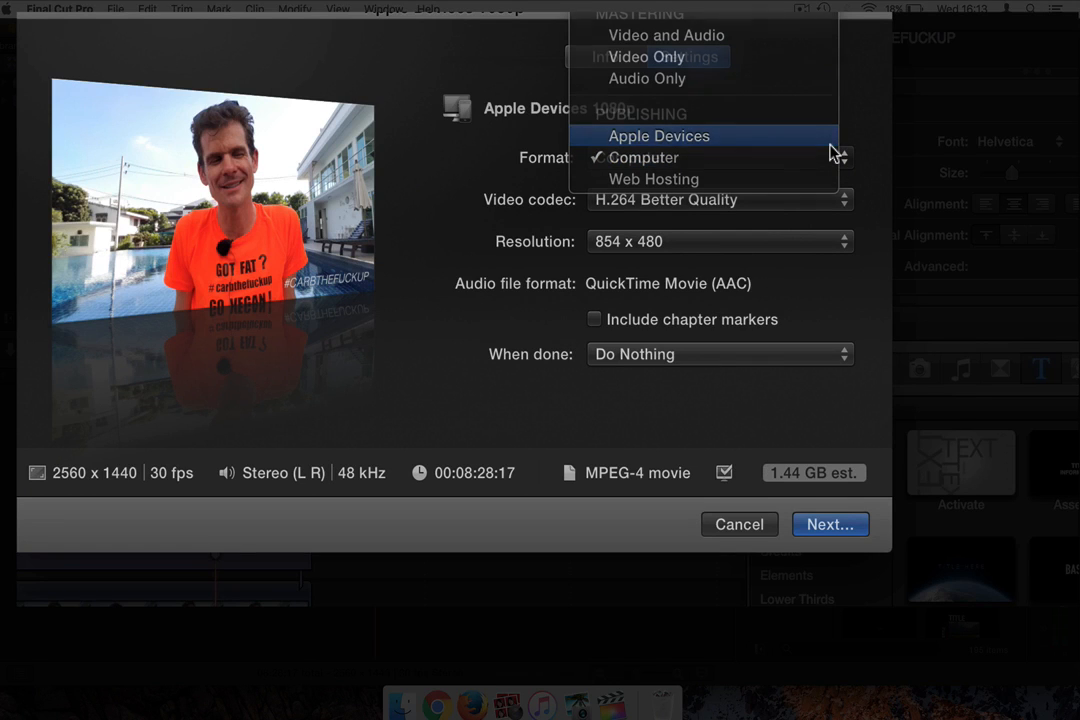
pyautogui.click(830, 145)
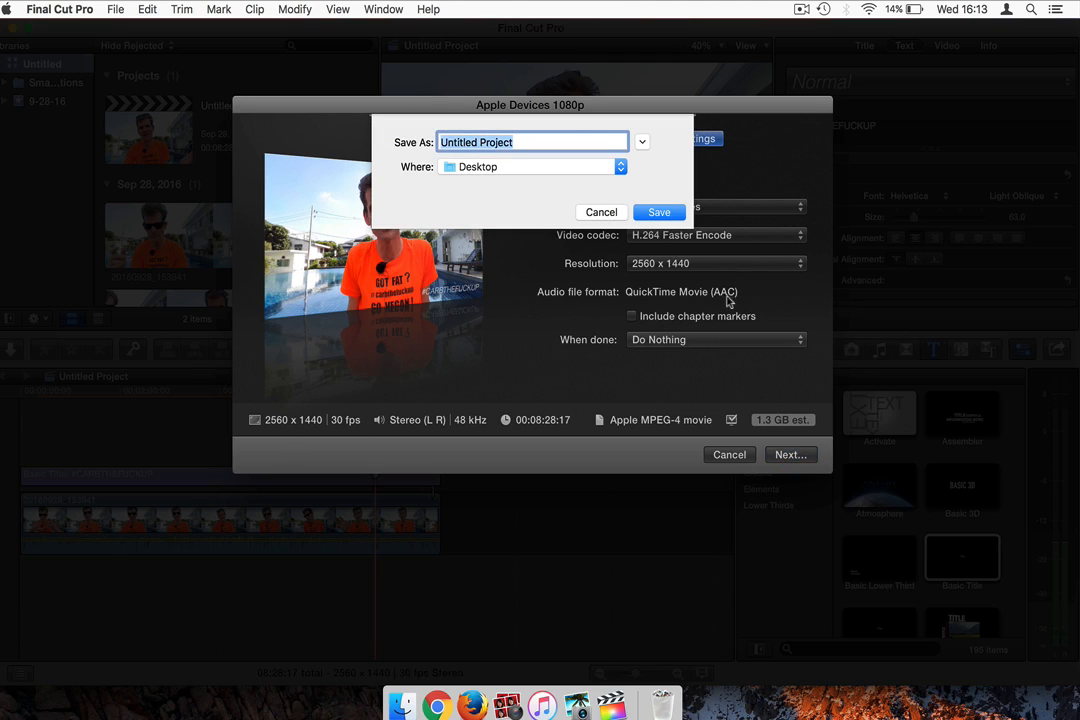
pyautogui.press('BackSpace')
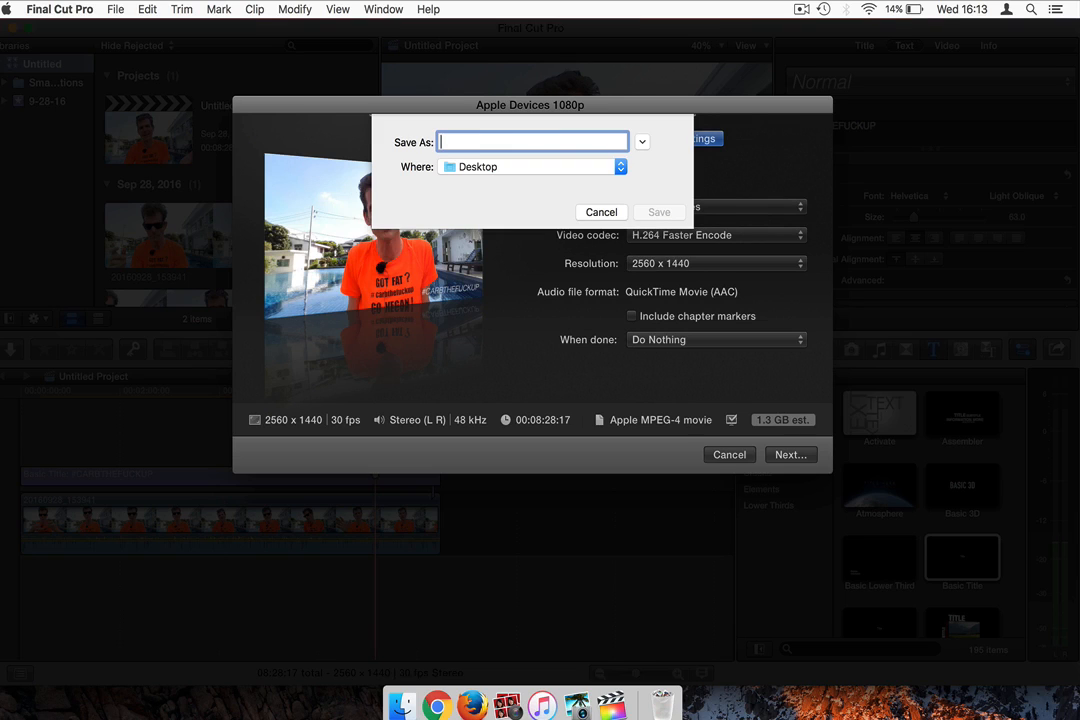
pyautogui.write('FULL ')
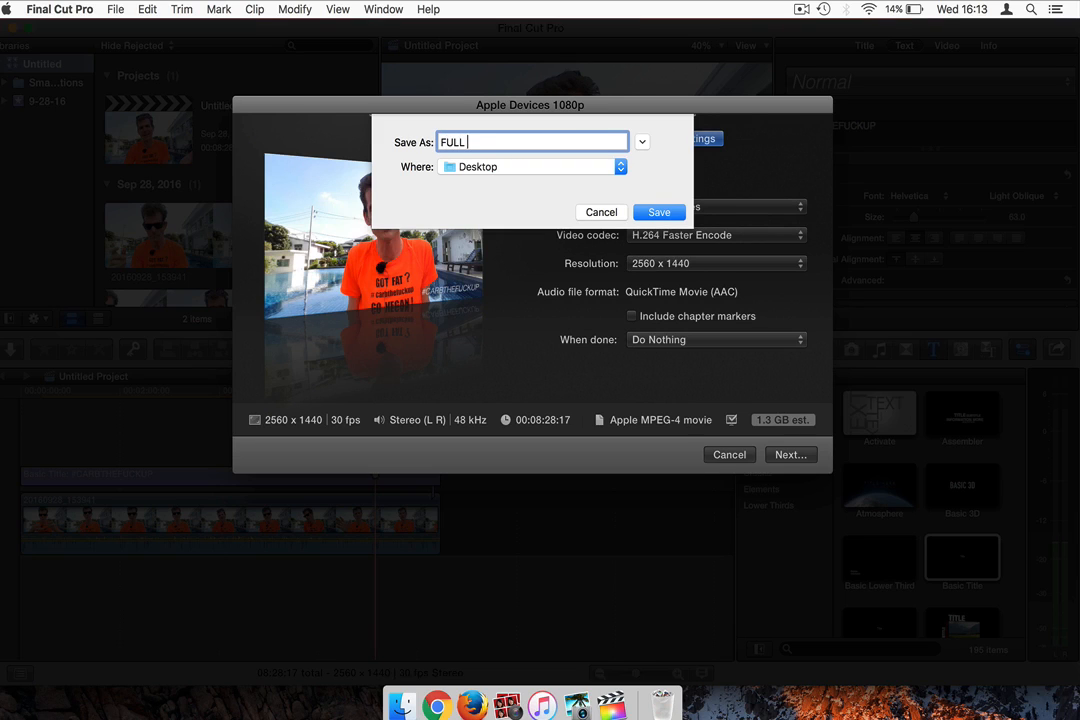
pyautogui.write('NATTY BRAIN')
pyautogui.click(663, 216)
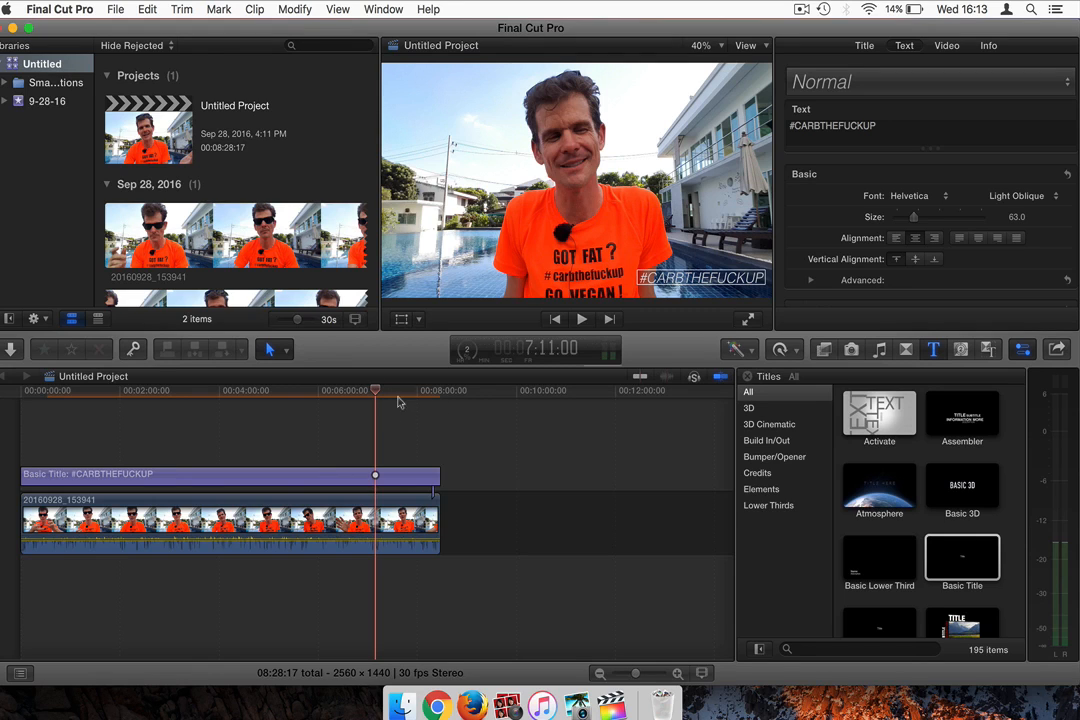
# Check the available storage space on the Mac's drives in About This Mac
pyautogui.click(116, 10)
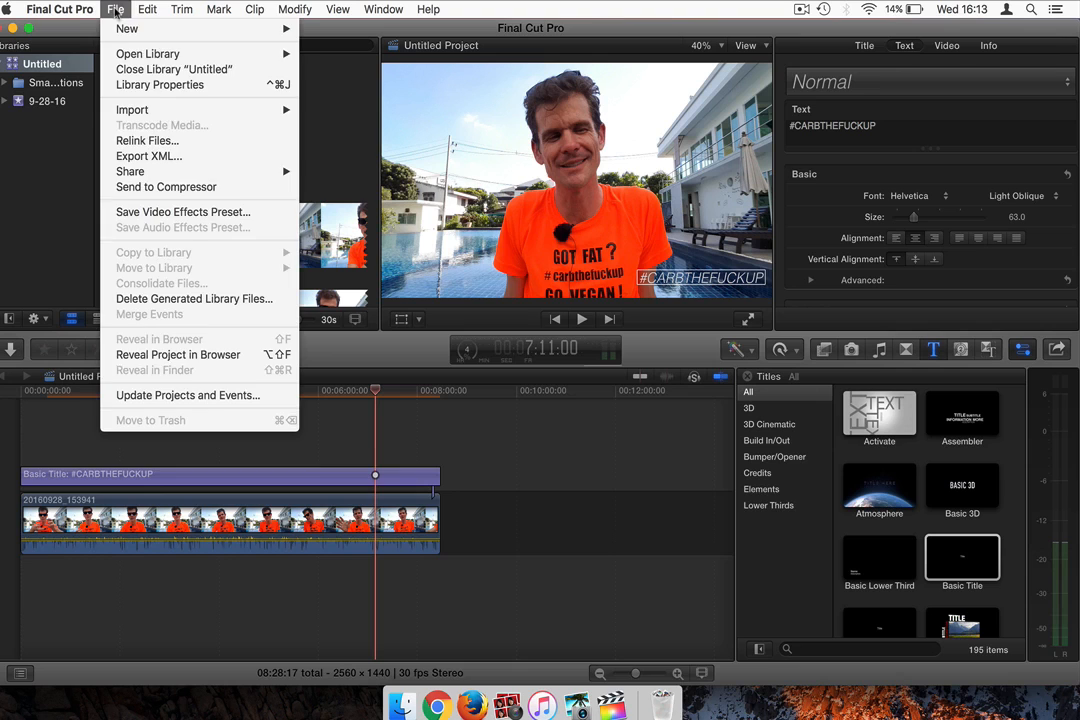
pyautogui.click(45, 112)
pyautogui.click(6, 10)
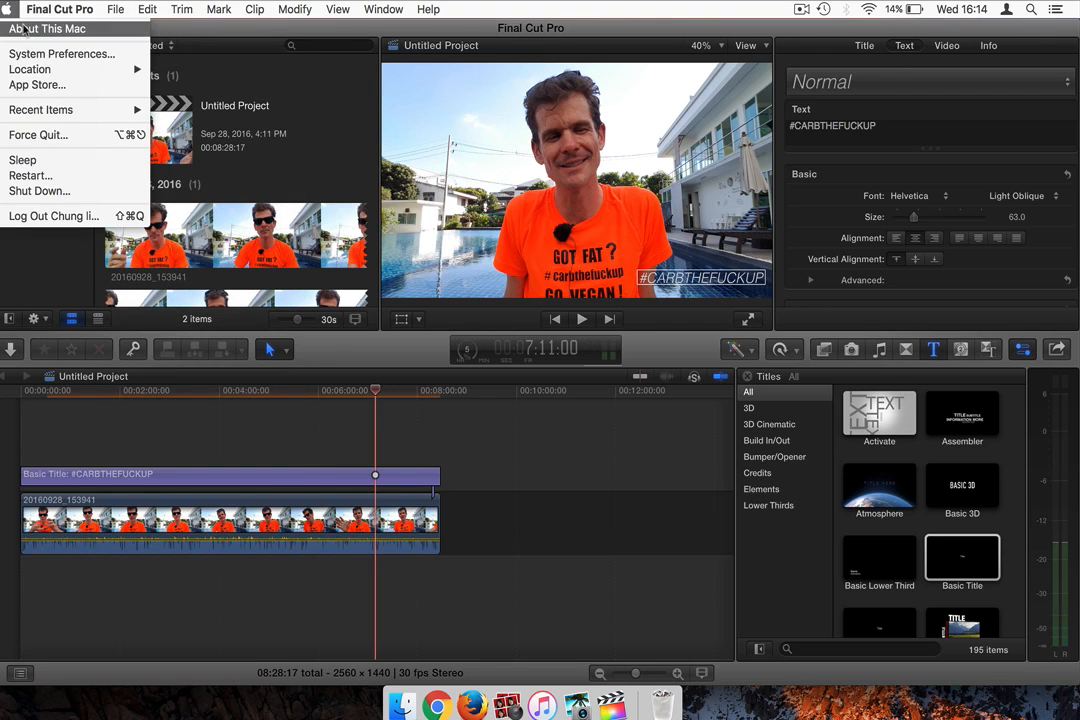
pyautogui.click(438, 140)
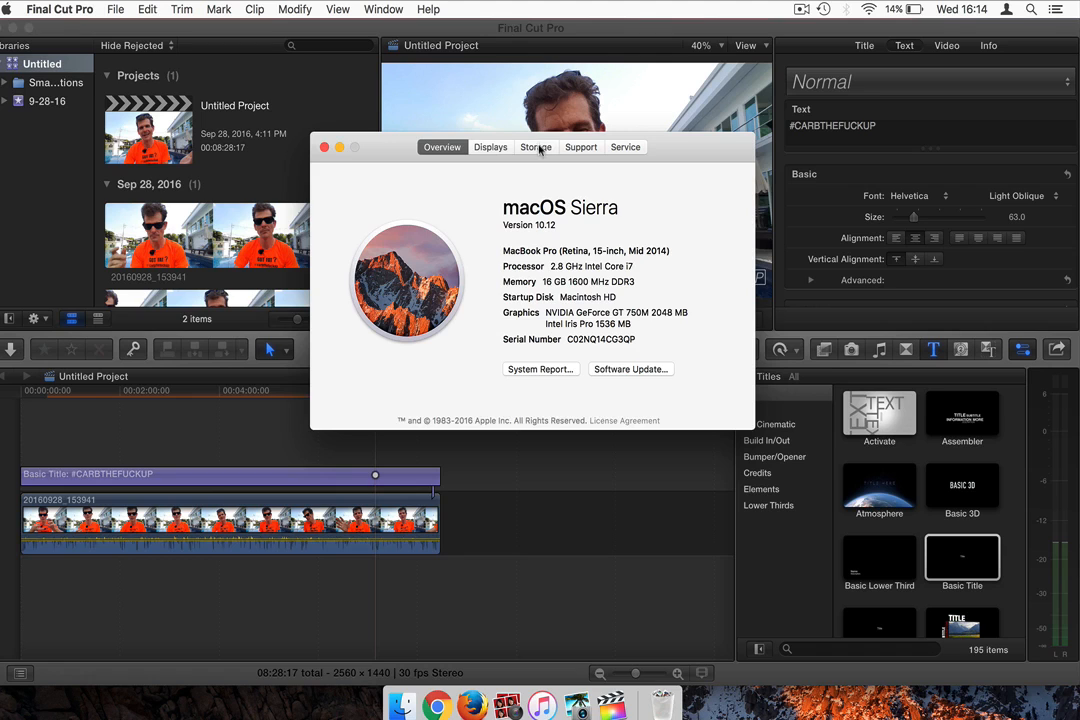
pyautogui.click(533, 148)
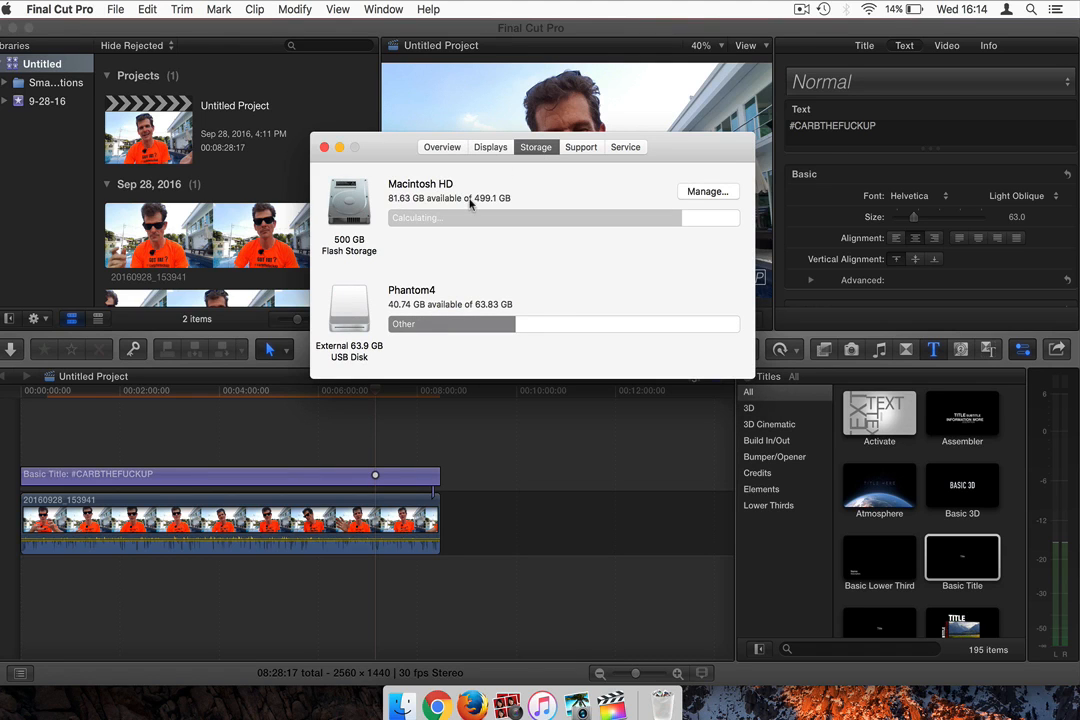
pyautogui.click(324, 148)
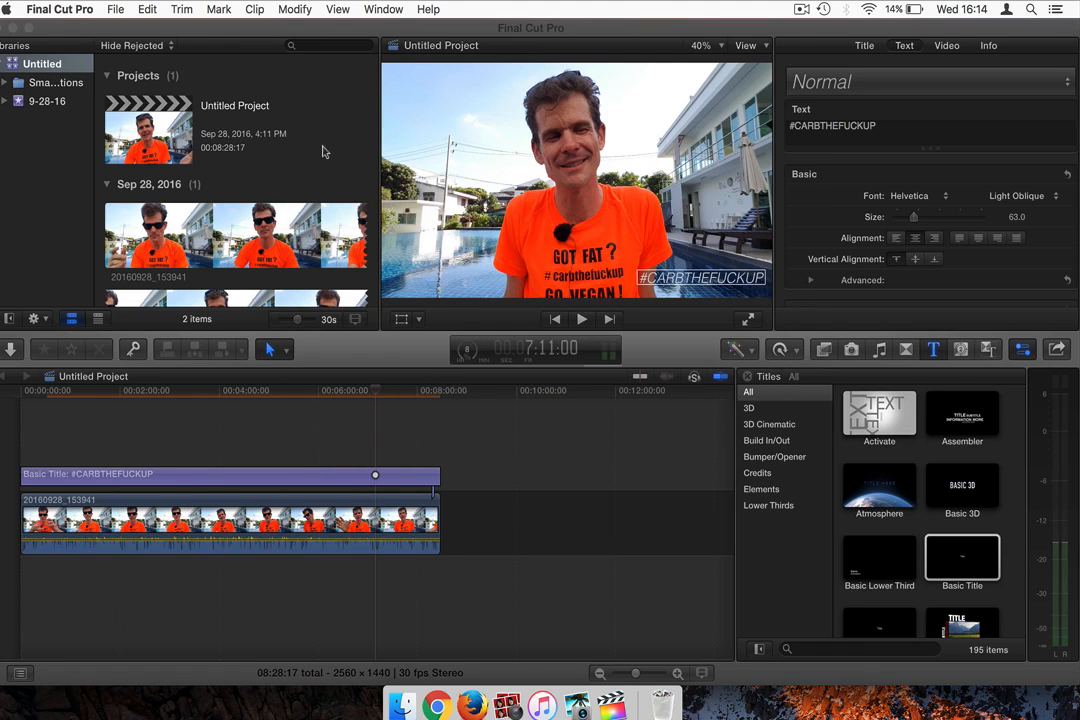
pyautogui.click(115, 10)
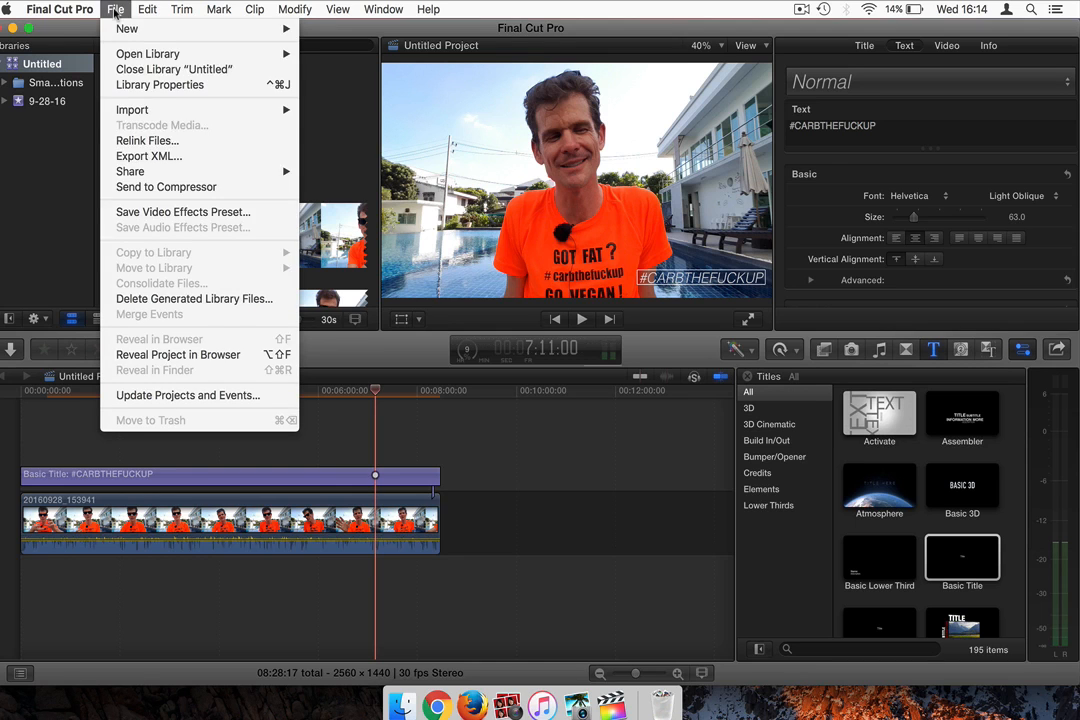
pyautogui.click(143, 299)
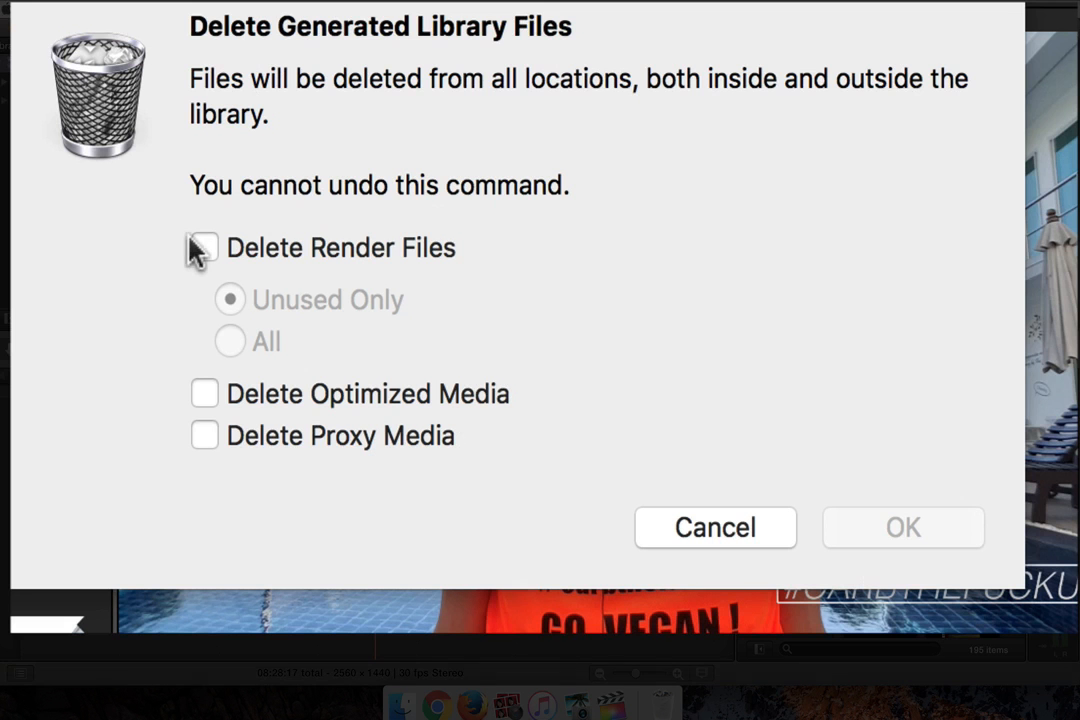
pyautogui.click(204, 248)
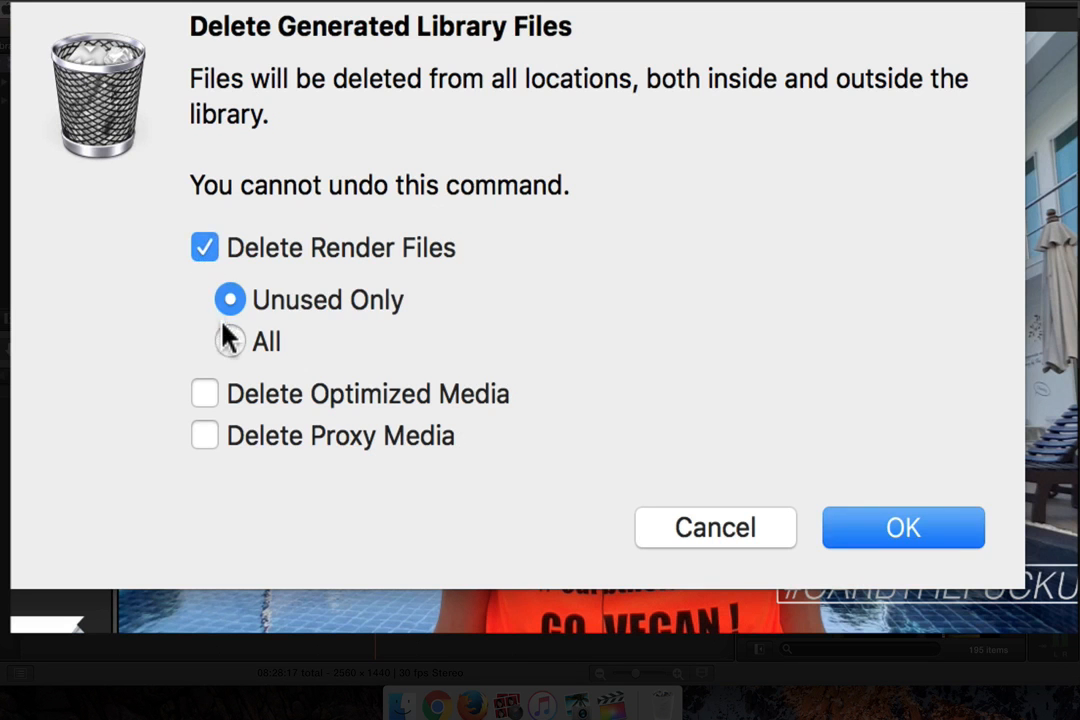
pyautogui.click(230, 341)
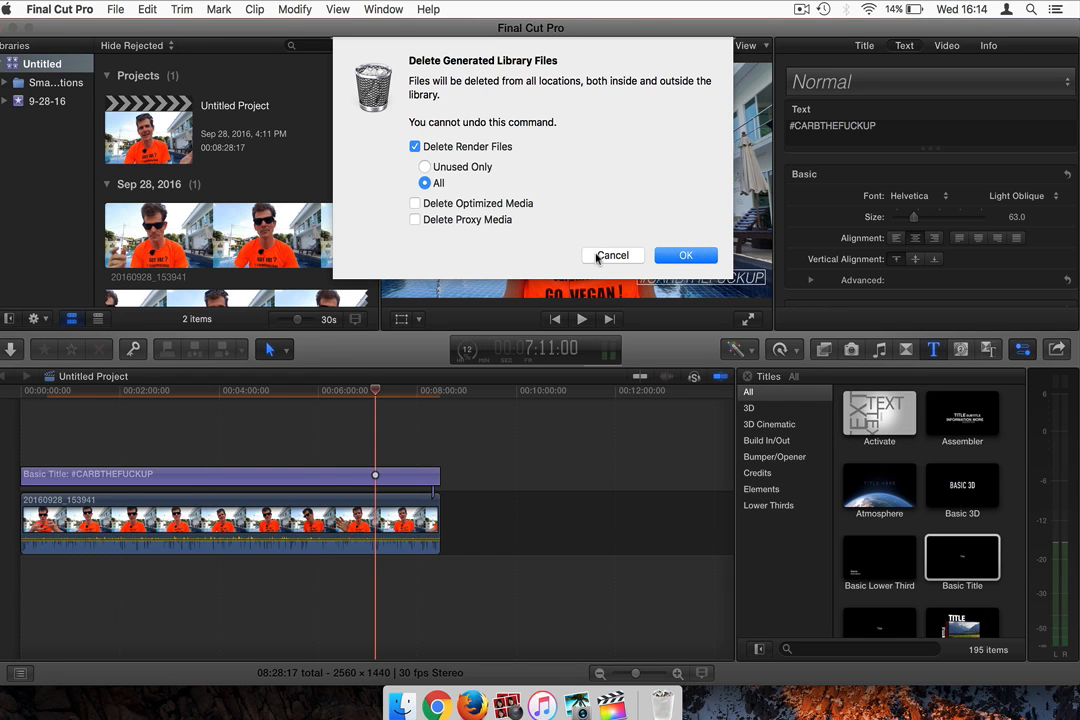
pyautogui.click(598, 256)
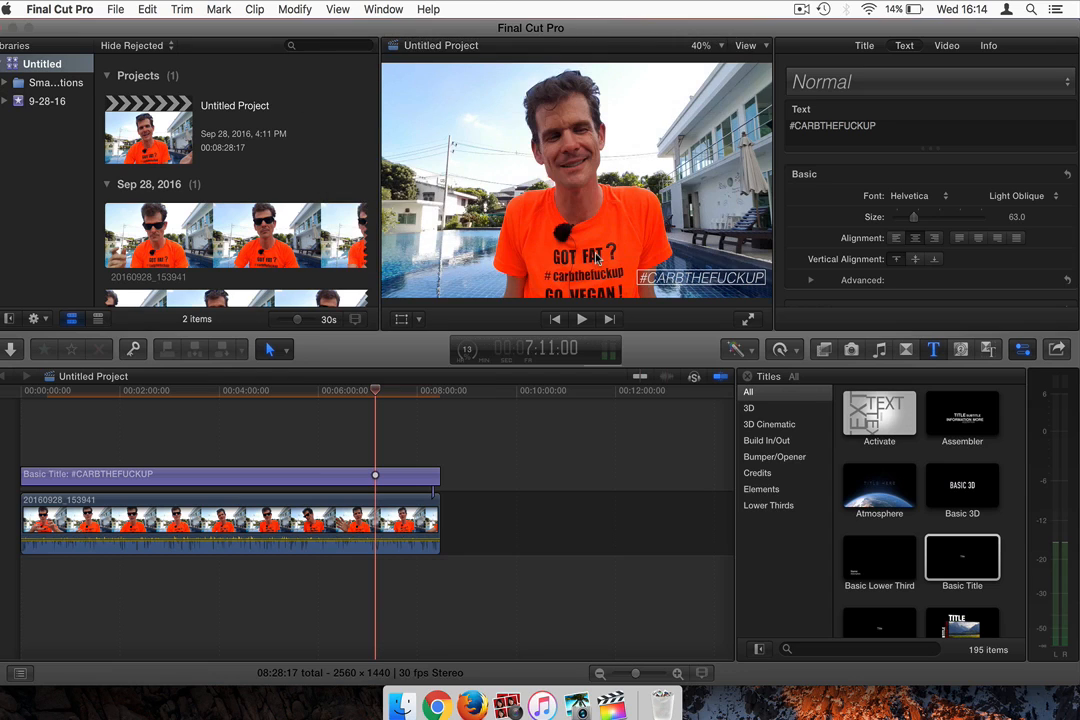
# Switch to Finder and select the Final Cut library "Untitled" in the Movies folder
pyautogui.click(403, 700)
pyautogui.click(522, 311)
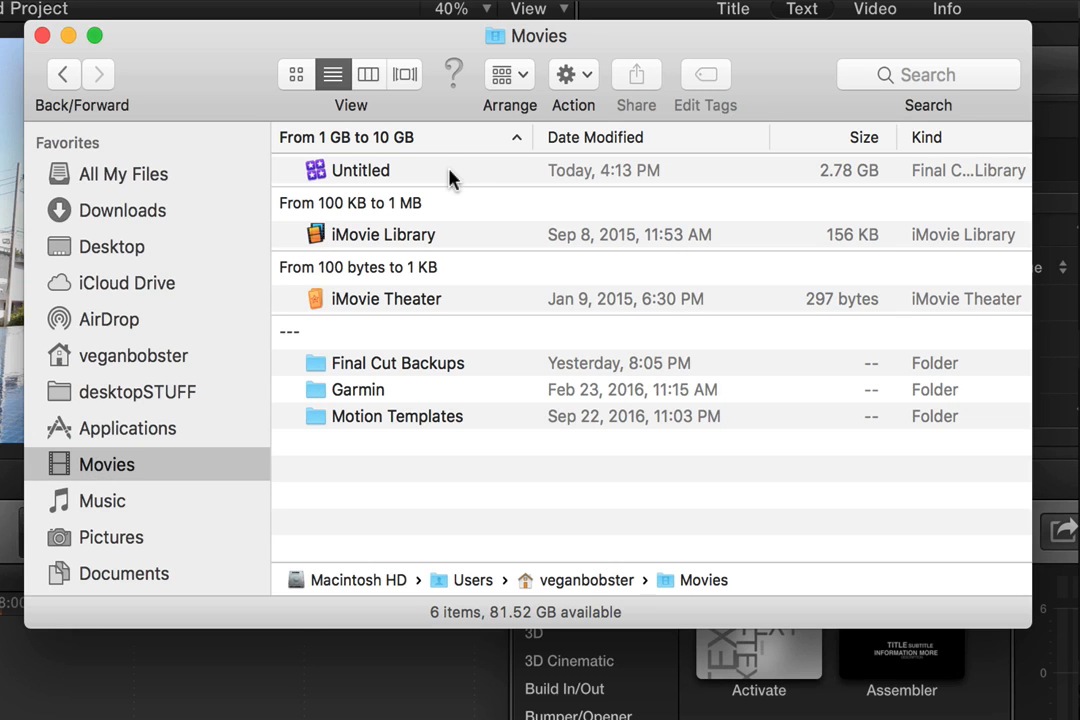
pyautogui.click(449, 178)
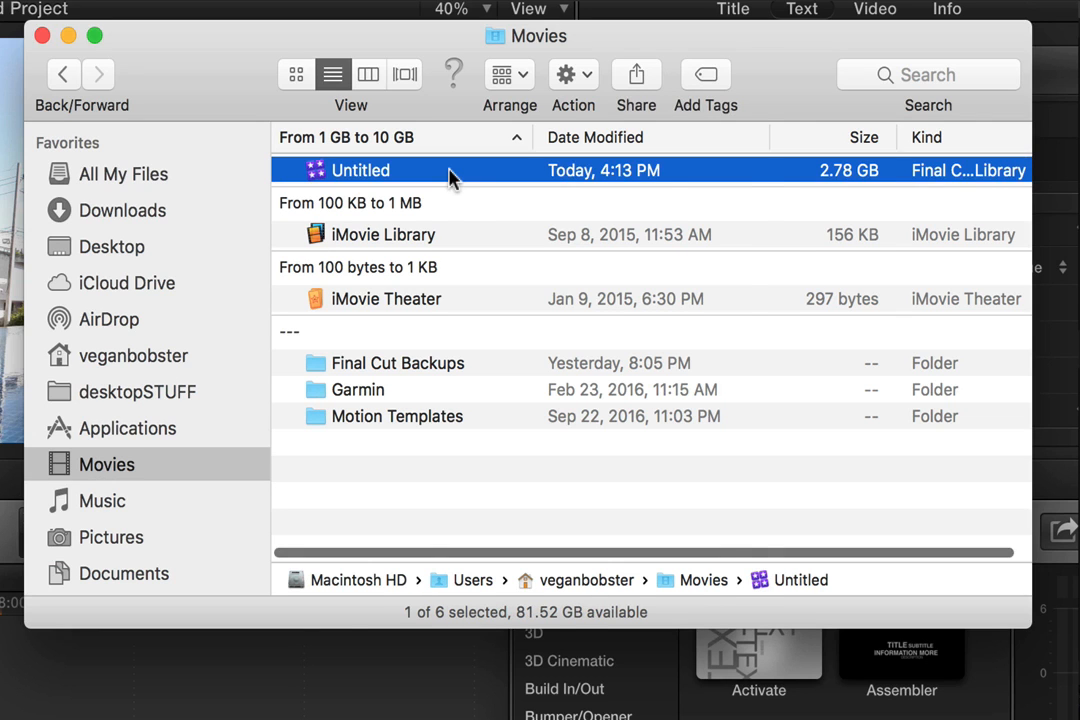
# Look over the file actions available for the "Untitled" library, and close the Movies window
pyautogui.rightClick(451, 176)
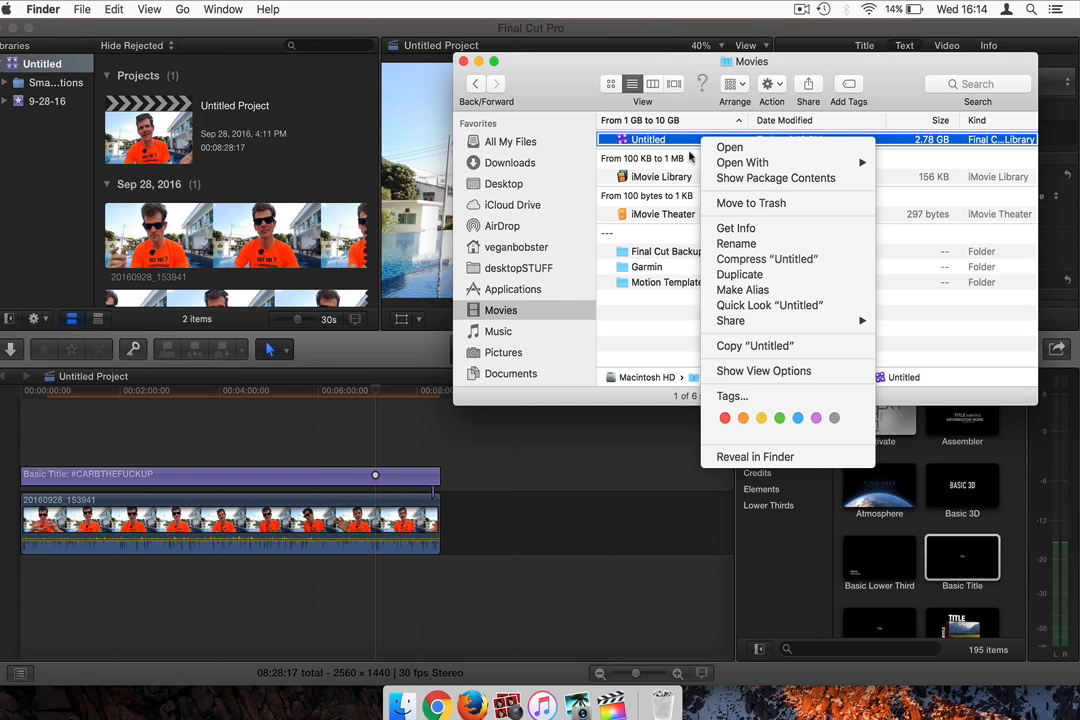
pyautogui.click(687, 161)
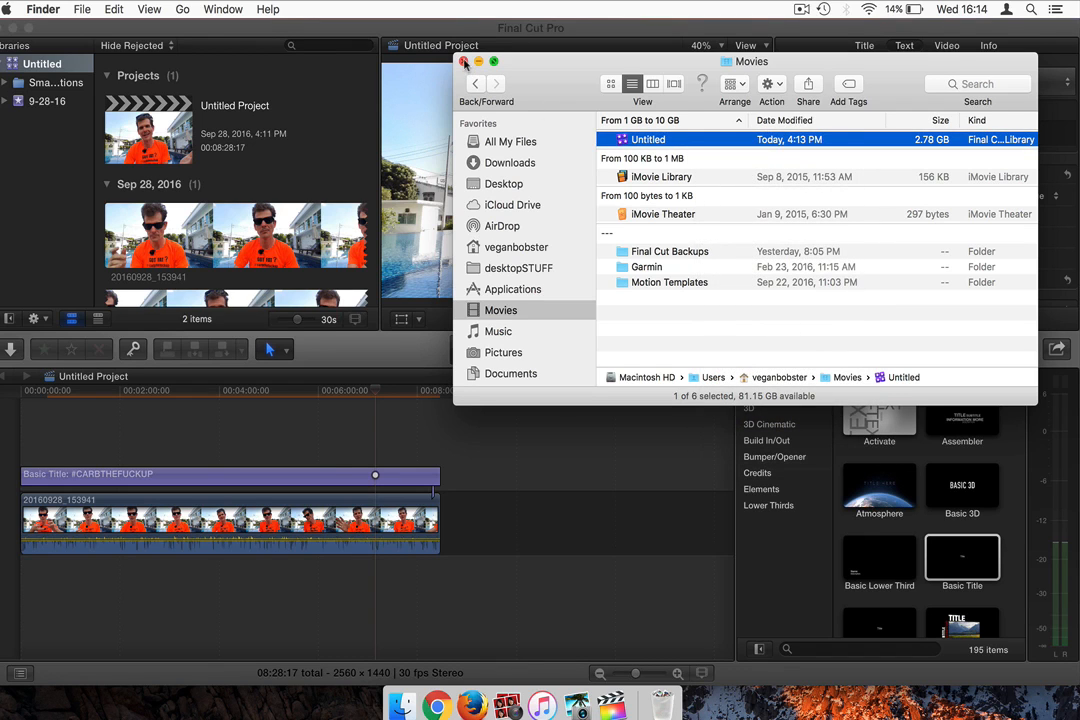
pyautogui.click(464, 62)
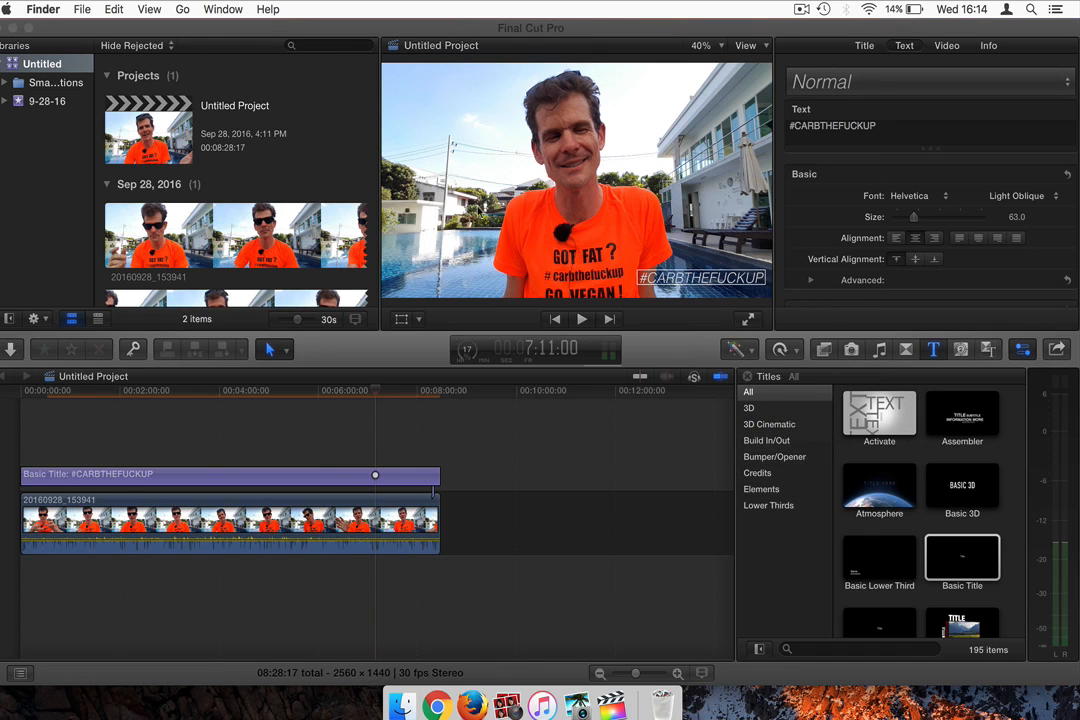
# Empty the Trash permanently to free up disk space
pyautogui.click(657, 692)
pyautogui.click(975, 97)
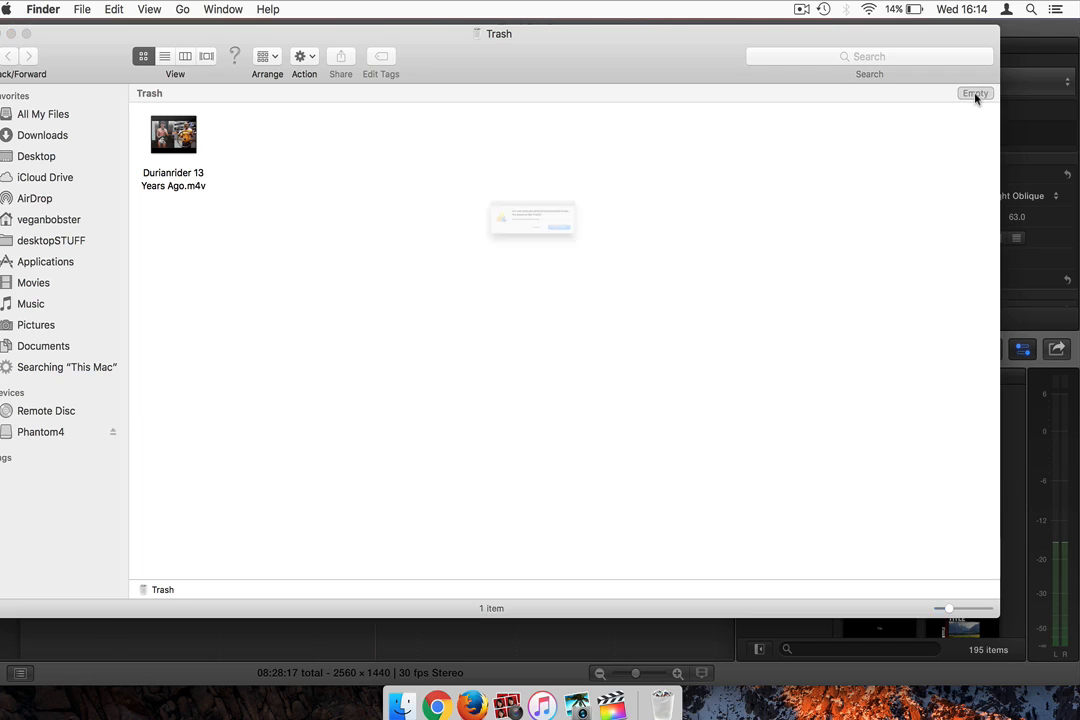
pyautogui.click(636, 256)
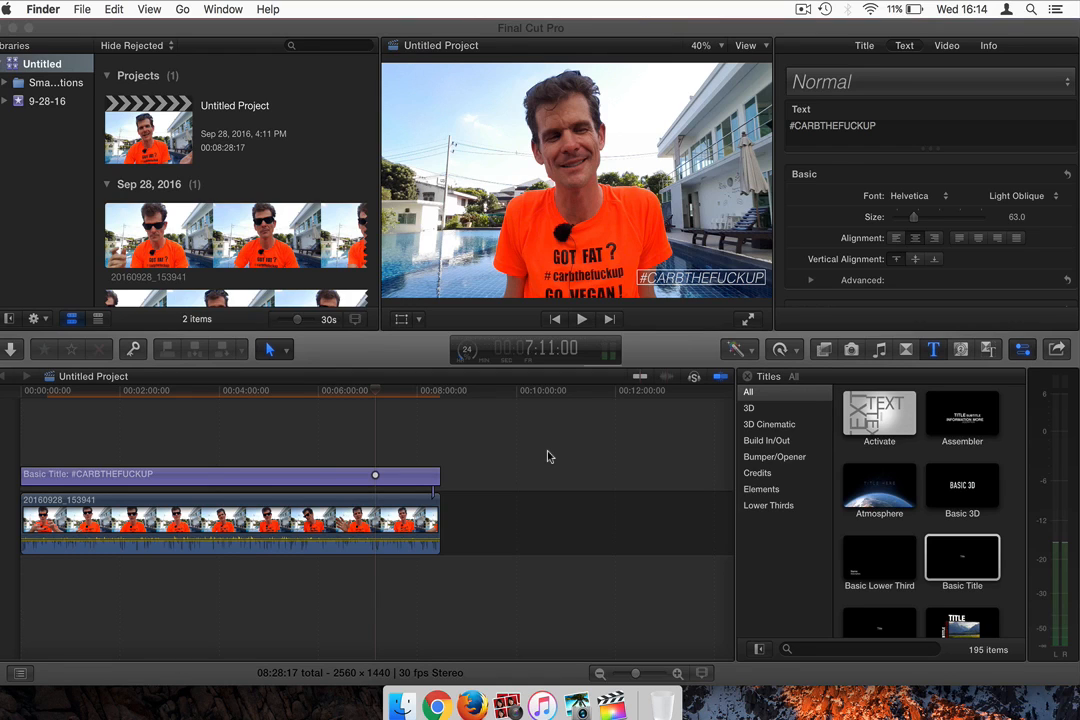
# Switch back to Final Cut Pro and view the available share destinations for the project
pyautogui.click(1059, 348)
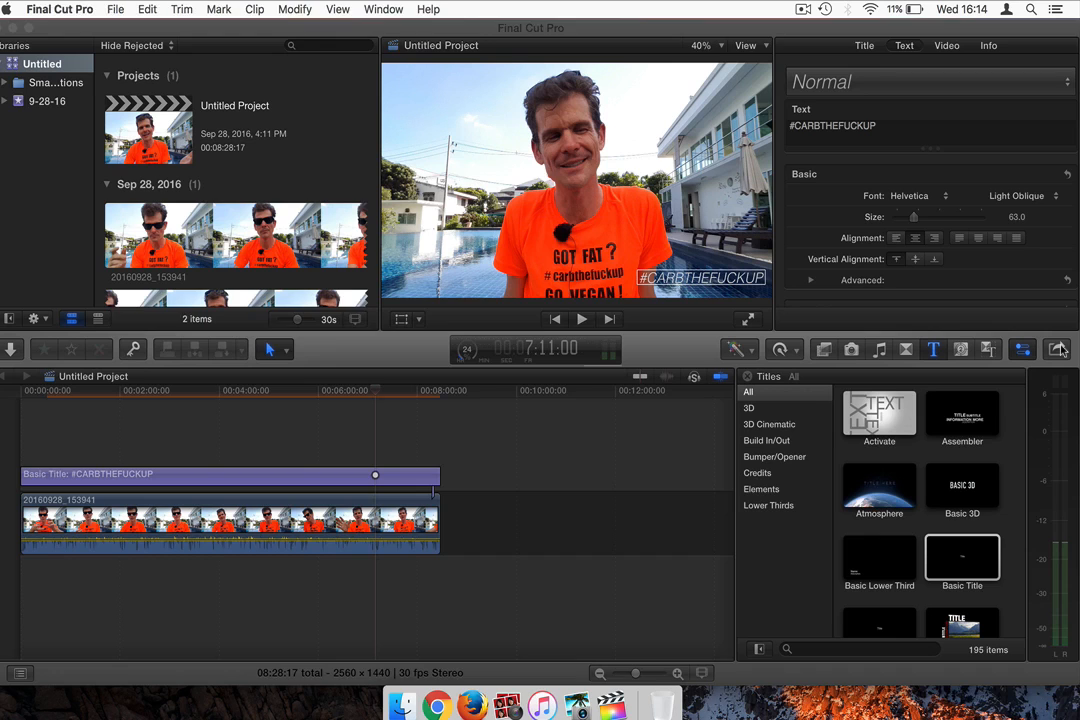
pyautogui.click(1059, 348)
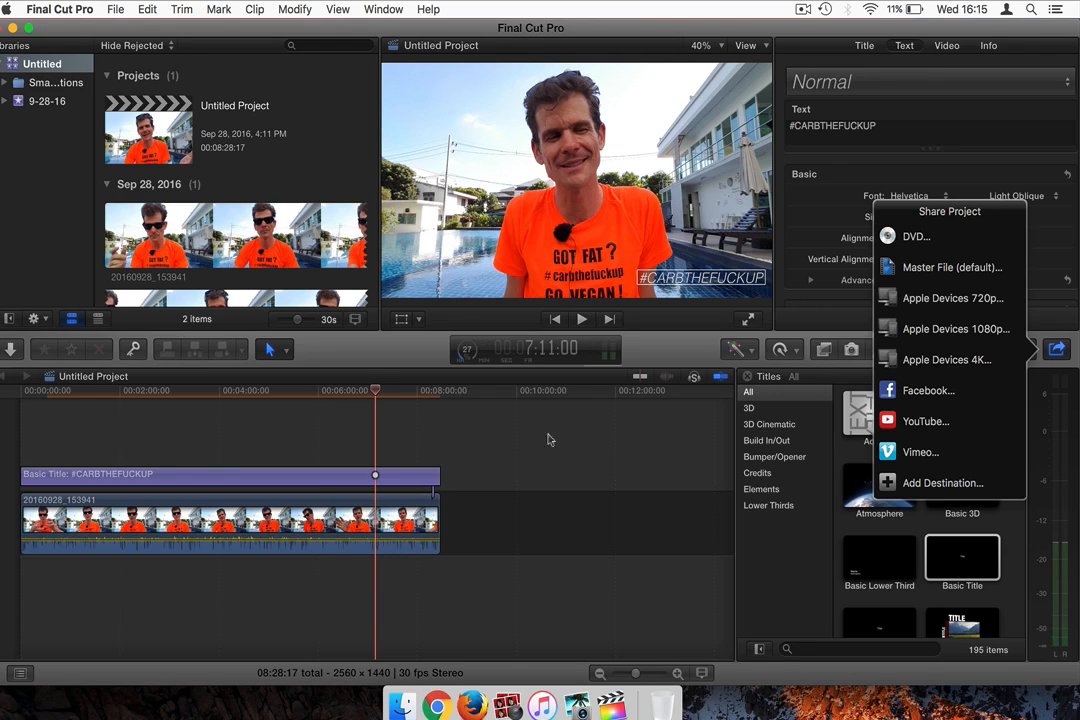
pyautogui.click(470, 436)
# Reduce the 20160928_153941 timeline clip's midtone saturation to the minimum in the Color Board and raise its shadow saturation
pyautogui.click(330, 520)
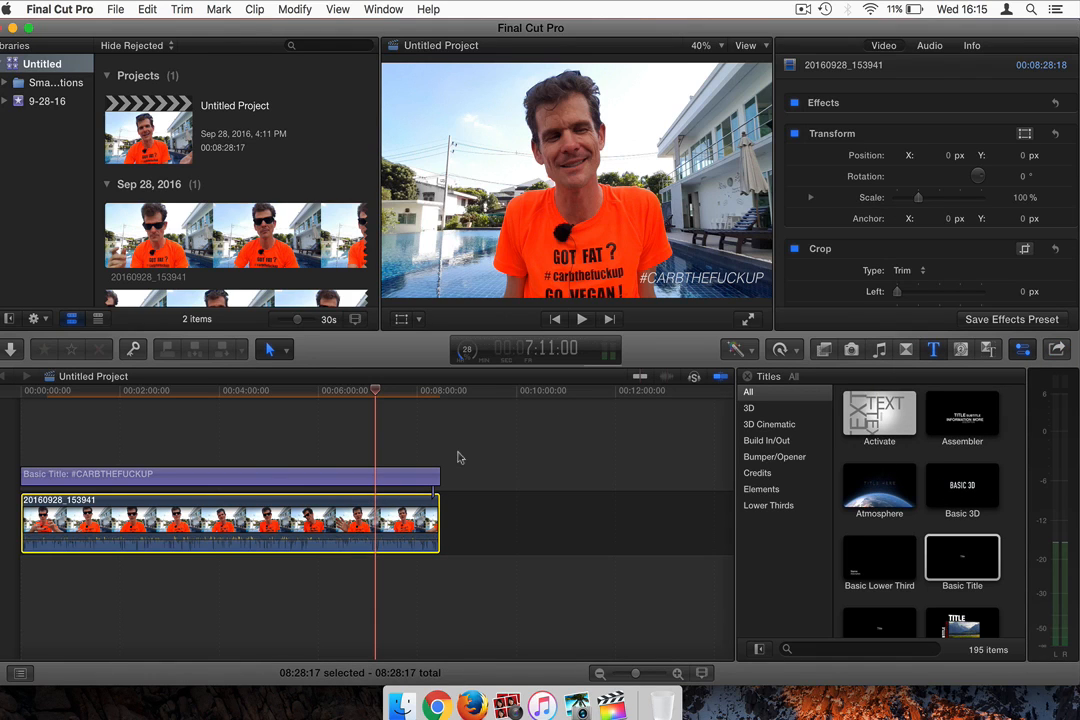
pyautogui.press('super+6')
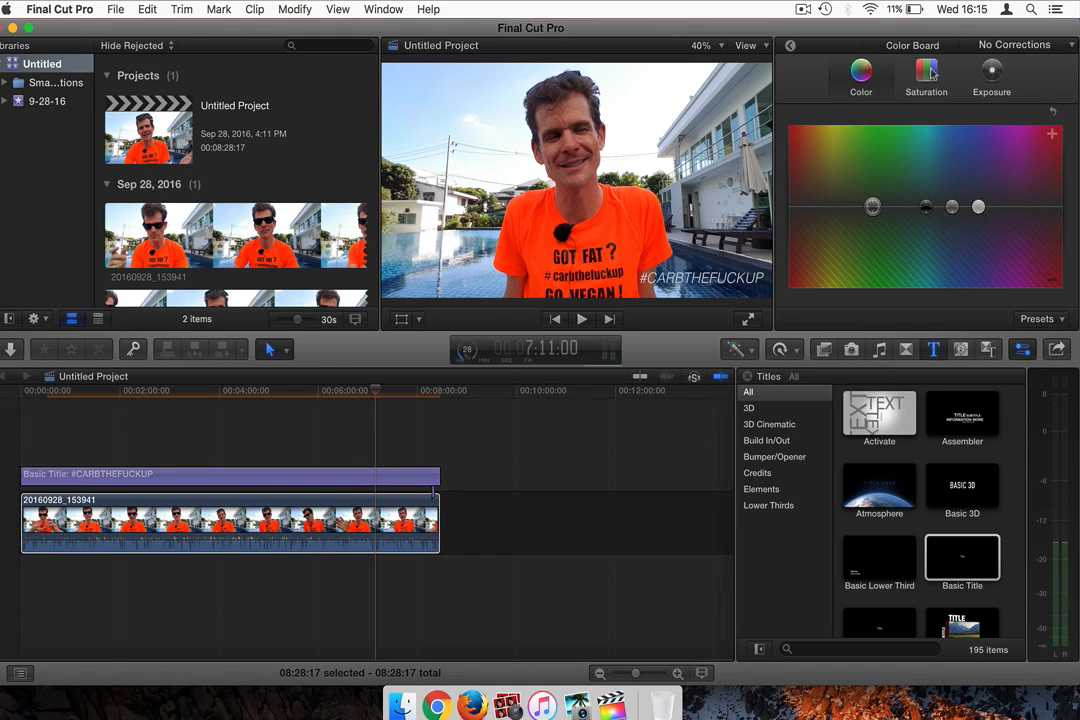
pyautogui.click(926, 75)
pyautogui.moveTo(943, 206); pyautogui.dragTo(925, 294)
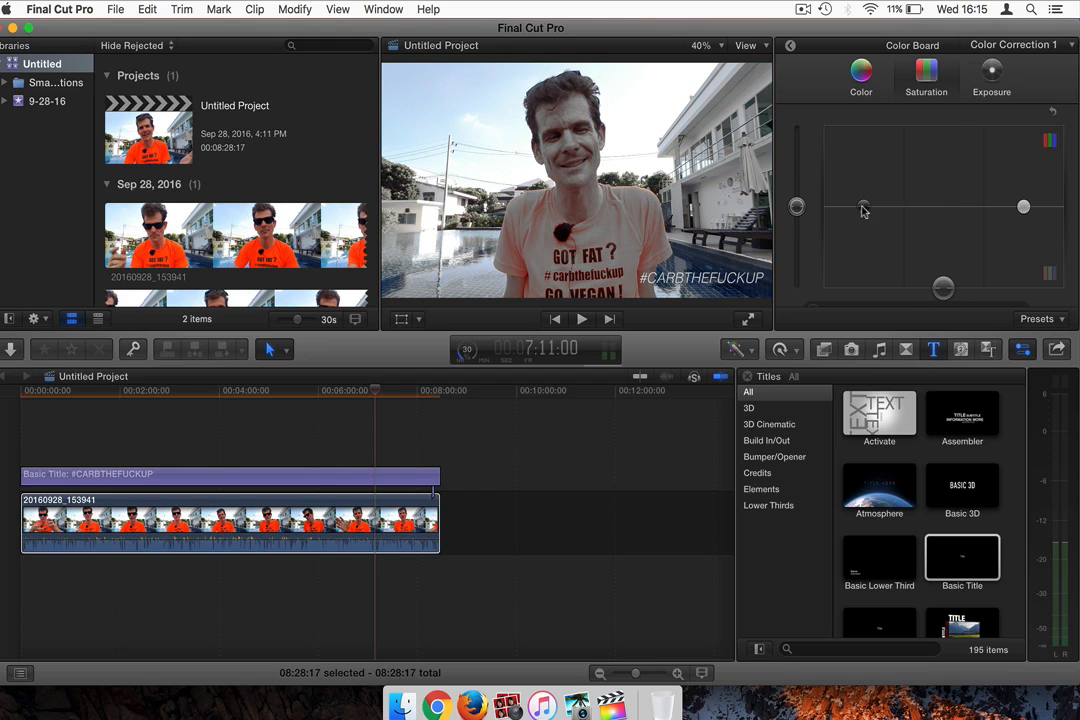
pyautogui.moveTo(863, 206); pyautogui.dragTo(863, 167)
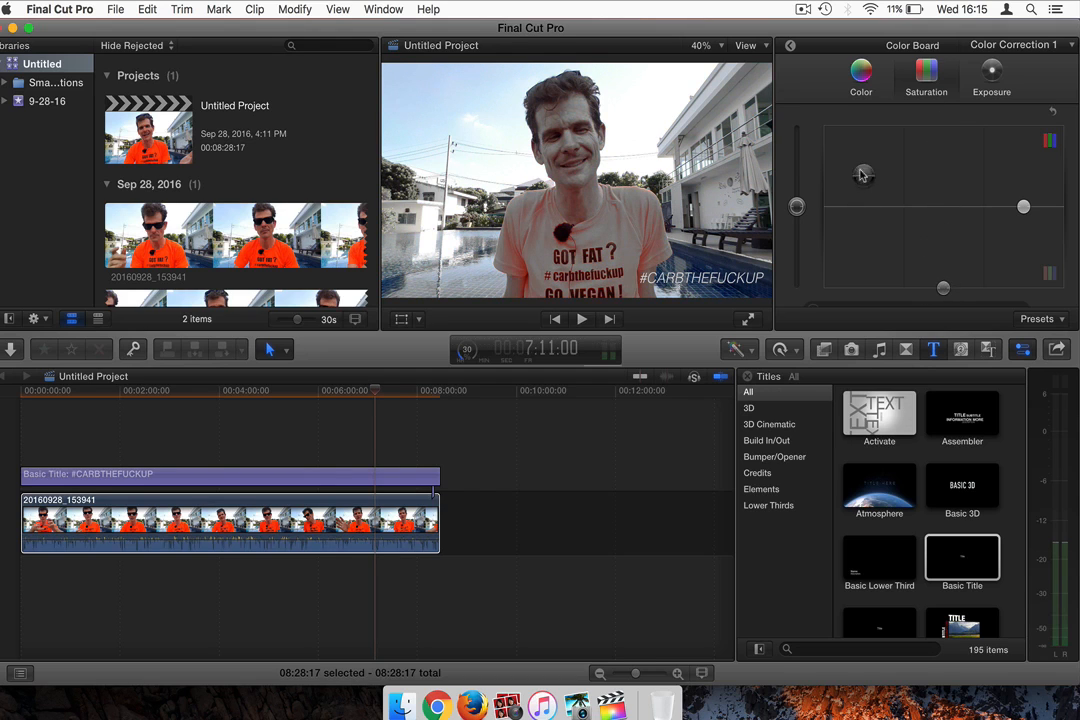
# Apply a strong green tint to the whole clip with the global color control
pyautogui.click(861, 72)
pyautogui.moveTo(872, 208); pyautogui.dragTo(897, 140)
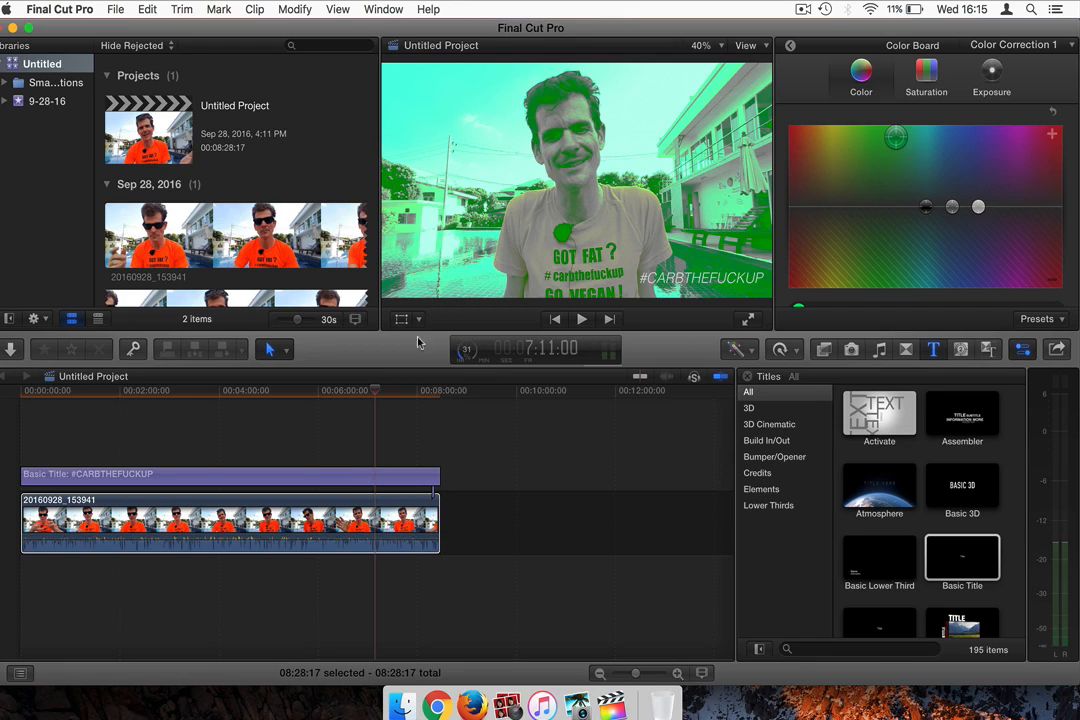
# Check the progress of the movie export in the Background Tasks list
pyautogui.click(463, 351)
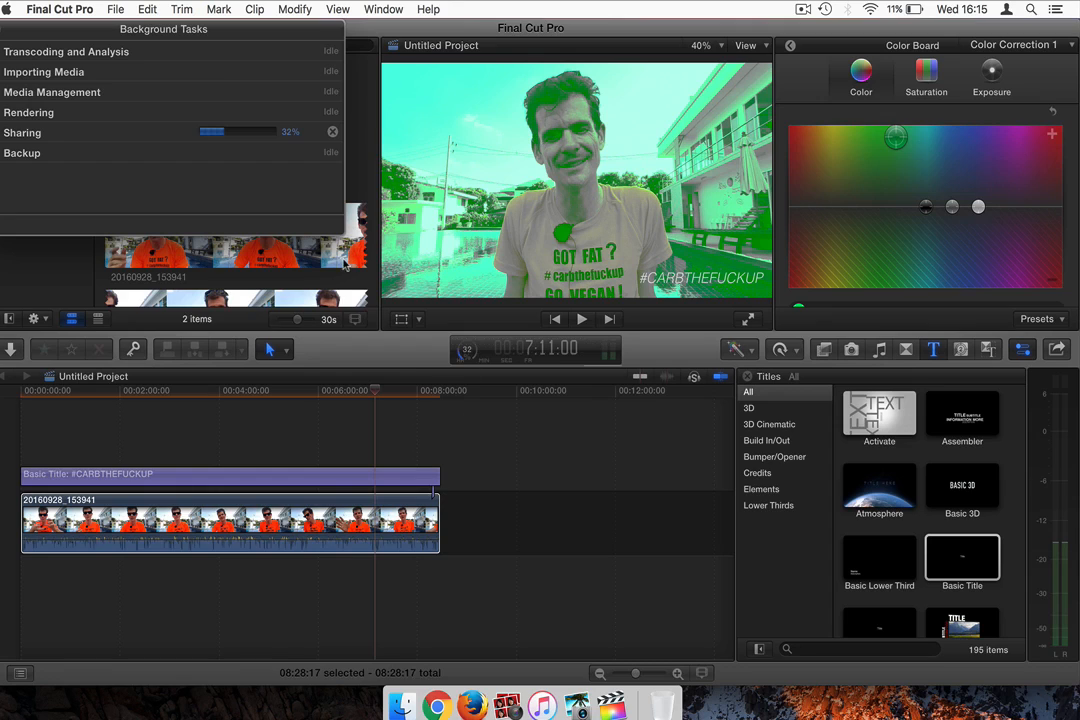